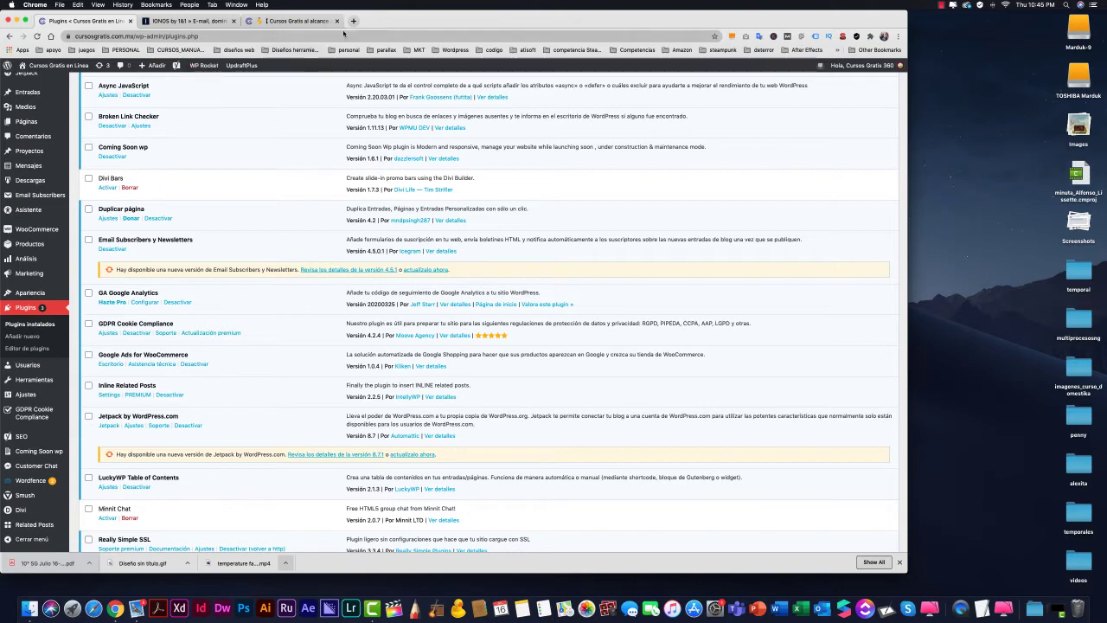
Step: Load ionos.mx in a new browser tab and open the My IONOS customer area
{"action": "left_click", "coordinate": [222, 22]}
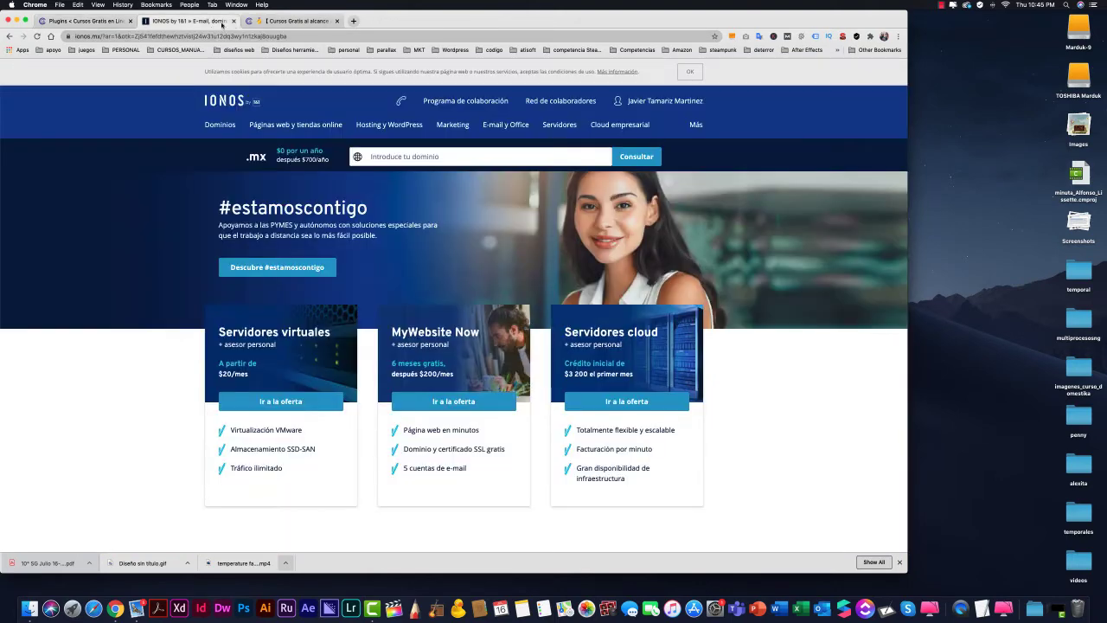
{"action": "left_click", "coordinate": [233, 21]}
{"action": "left_click", "coordinate": [249, 22]}
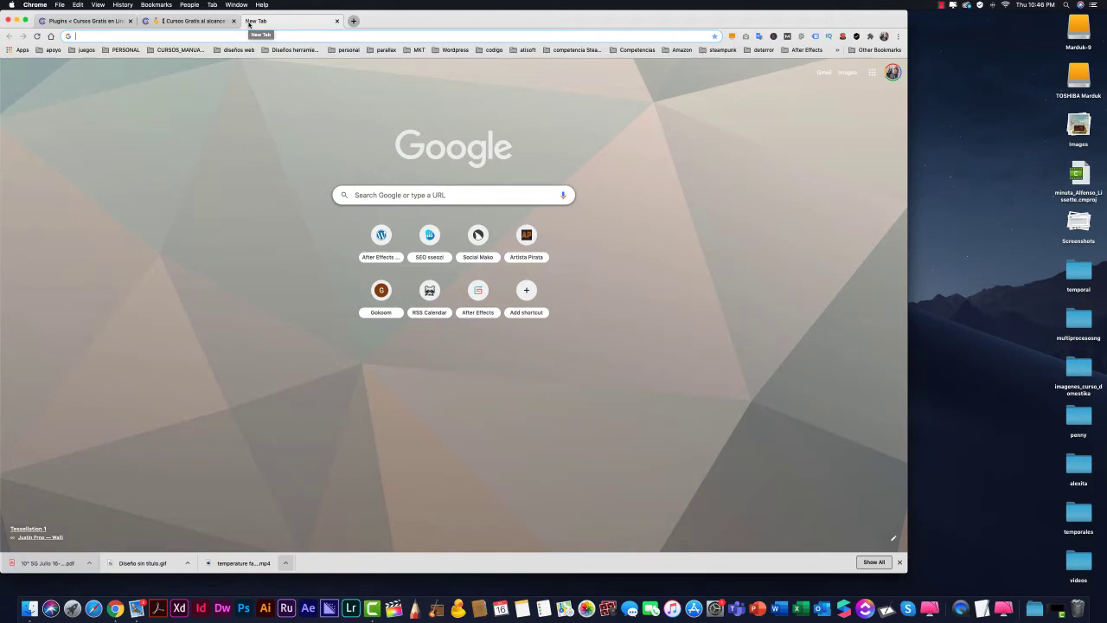
{"action": "type", "text": "ionos.mx"}
{"action": "key", "text": "Return"}
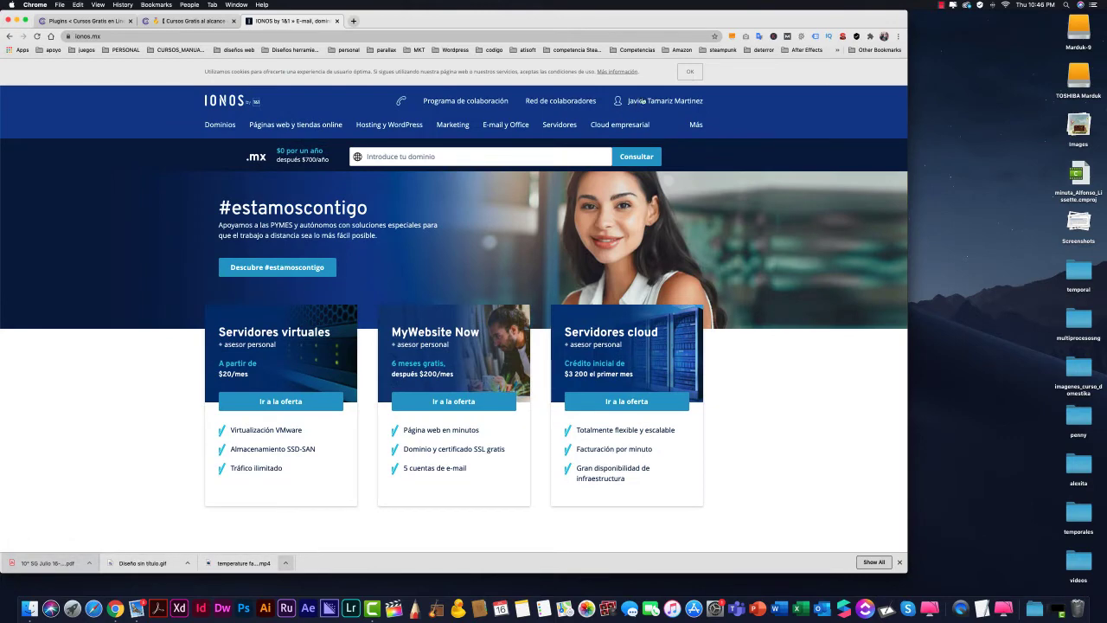
{"action": "left_click", "coordinate": [644, 100]}
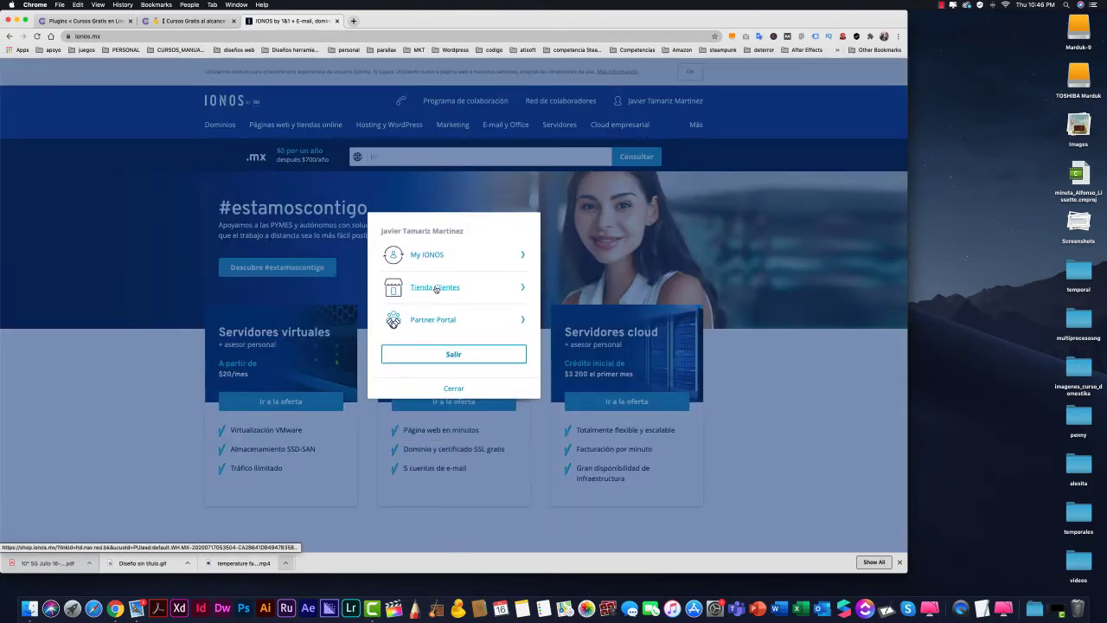
{"action": "left_click", "coordinate": [434, 257]}
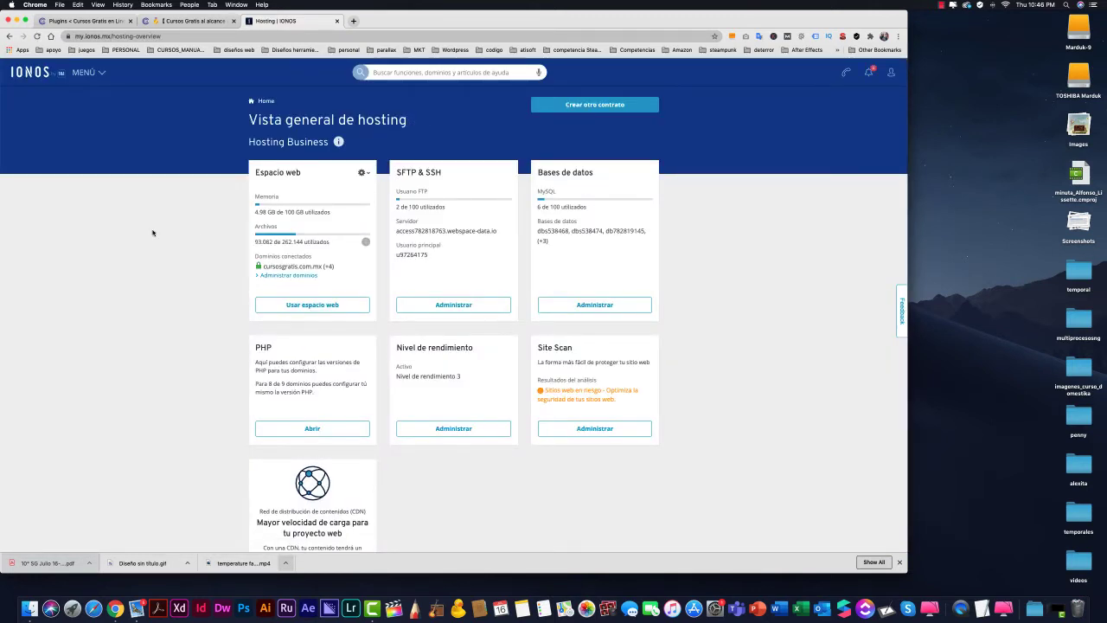
Step: View the FTP access administration and the Dominios & SSL overview, and return to the product home page
{"action": "left_click", "coordinate": [442, 307]}
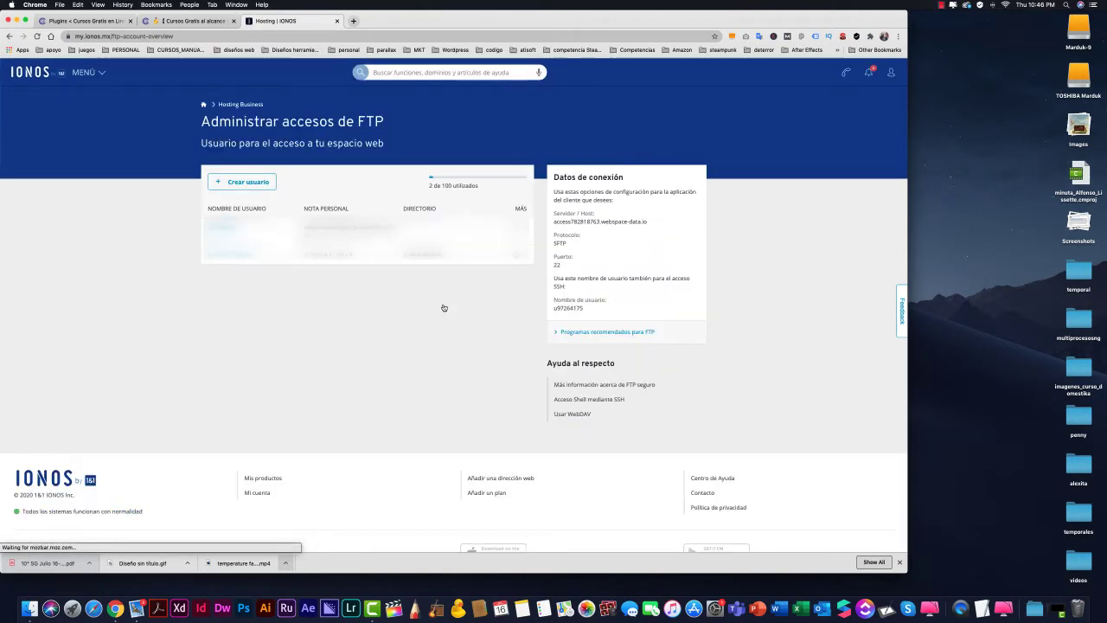
{"action": "left_click", "coordinate": [204, 105]}
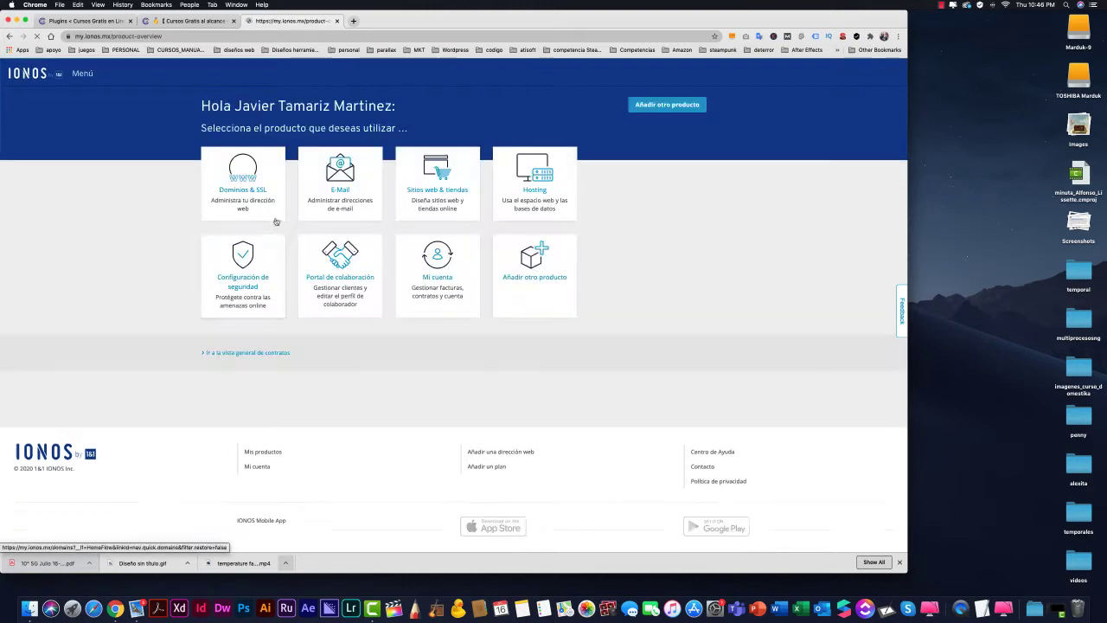
{"action": "left_click", "coordinate": [262, 192]}
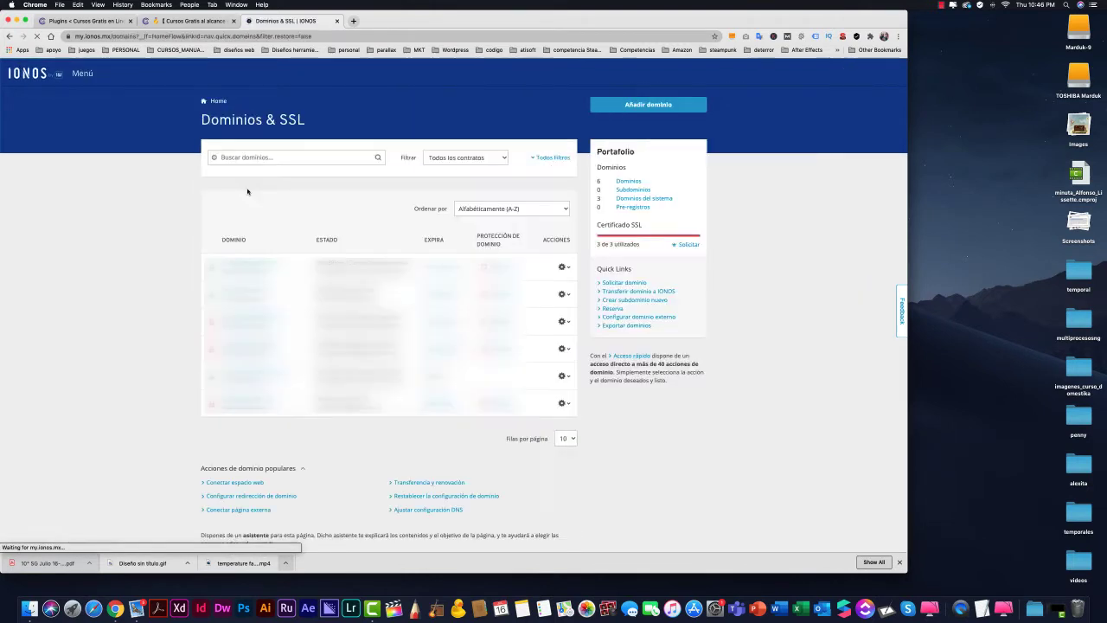
{"action": "left_click", "coordinate": [205, 103]}
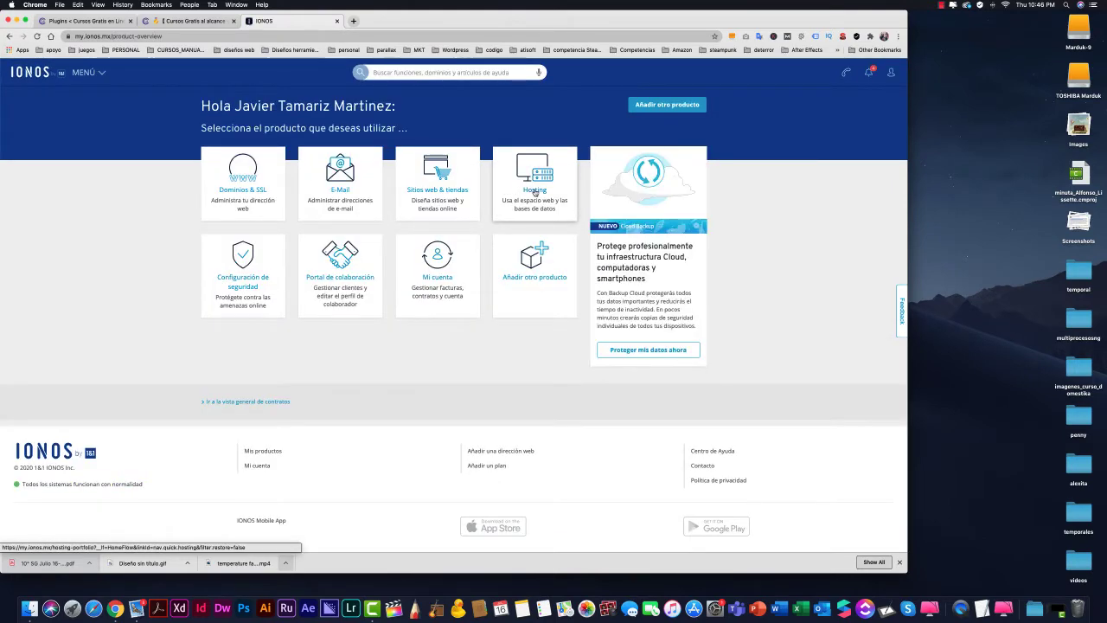
Step: Open the hosting web space and browse to the /clickandbuilds/Steampunk/wp-content/plugins folder
{"action": "left_click", "coordinate": [535, 192]}
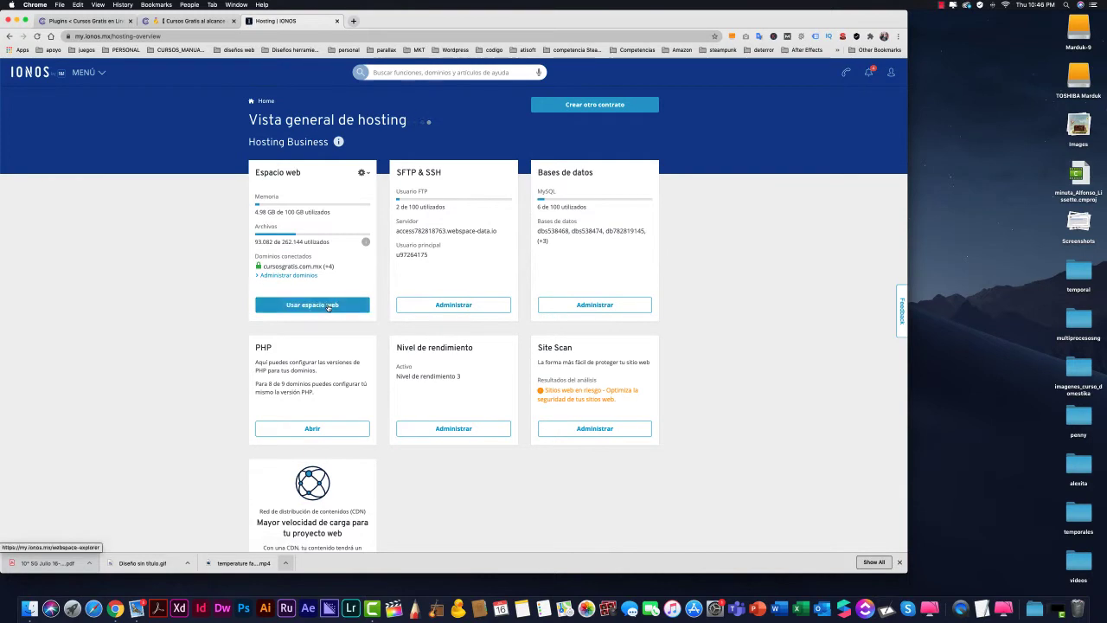
{"action": "left_click", "coordinate": [328, 304]}
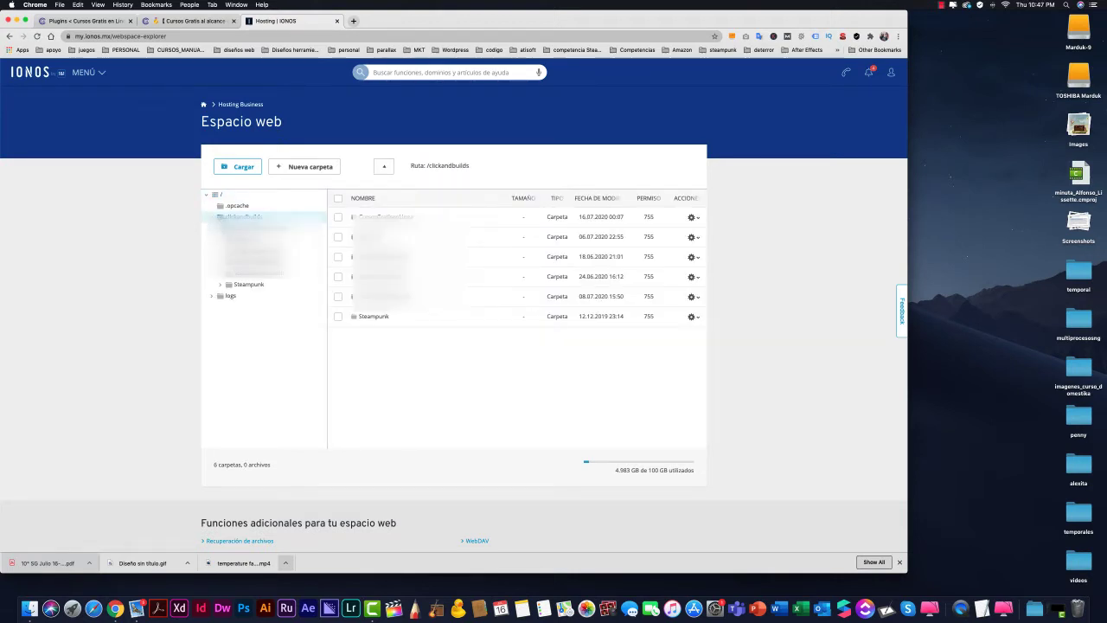
{"action": "left_click", "coordinate": [230, 285]}
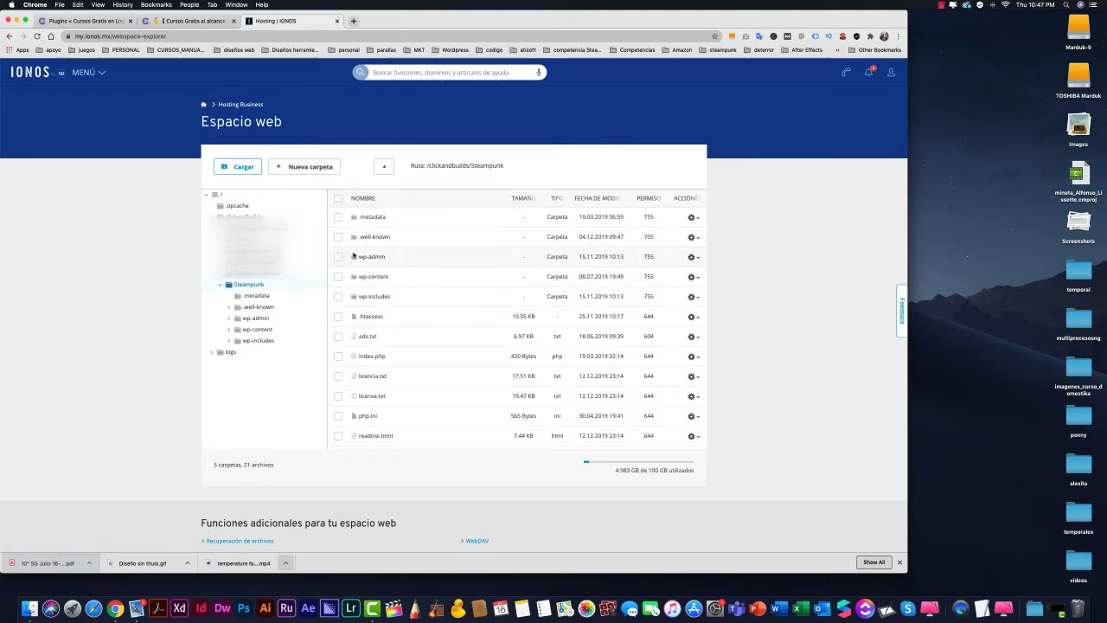
{"action": "left_click", "coordinate": [376, 276]}
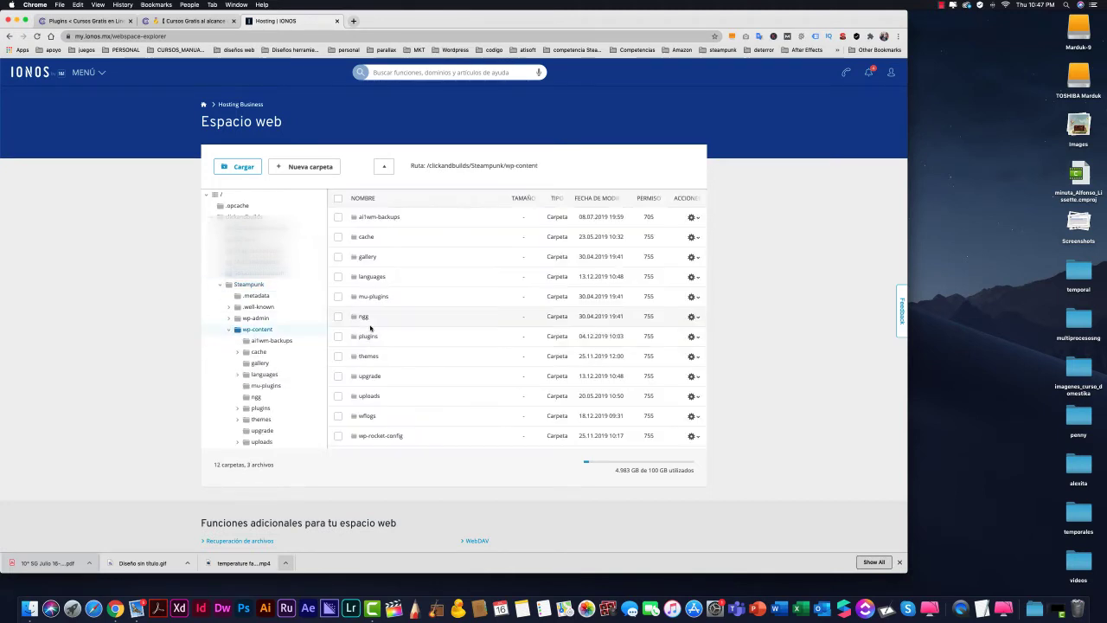
{"action": "scroll", "coordinate": [259, 372], "scroll_direction": "down", "scroll_amount": 2}
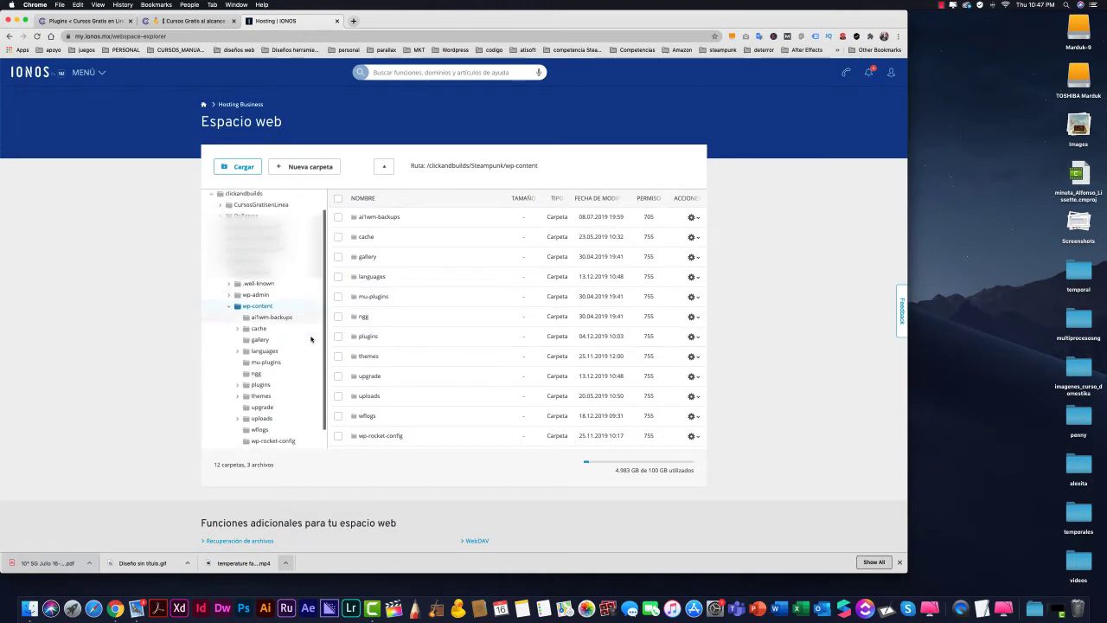
{"action": "left_click", "coordinate": [258, 382]}
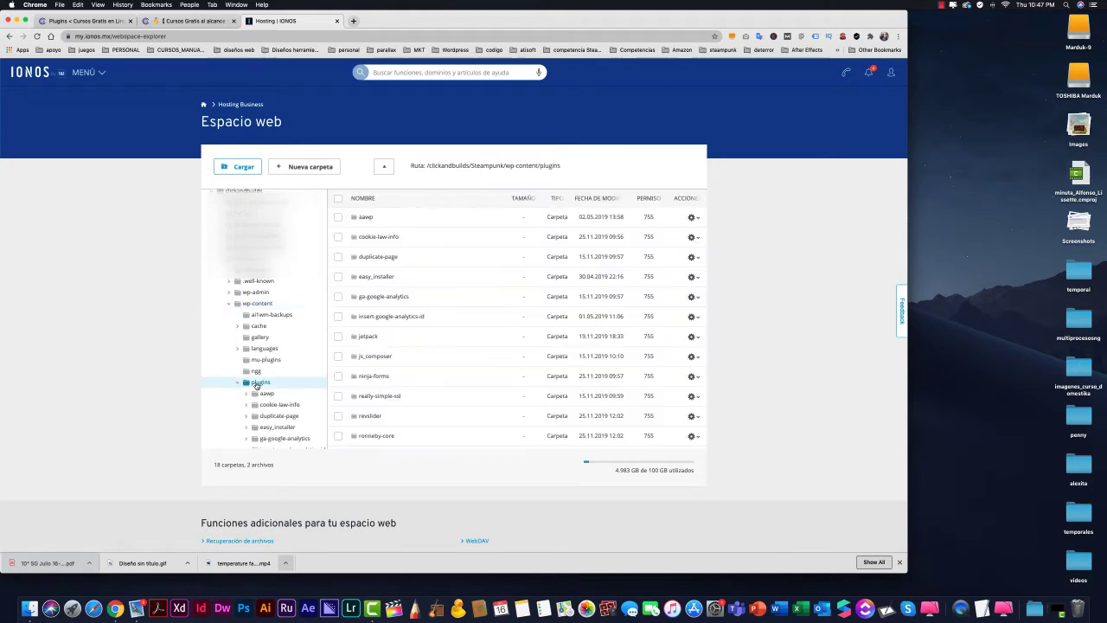
Step: Mark the wp-rocket plugin folder and view the file actions available for it, without applying any
{"action": "scroll", "coordinate": [455, 382], "scroll_direction": "down", "scroll_amount": 3}
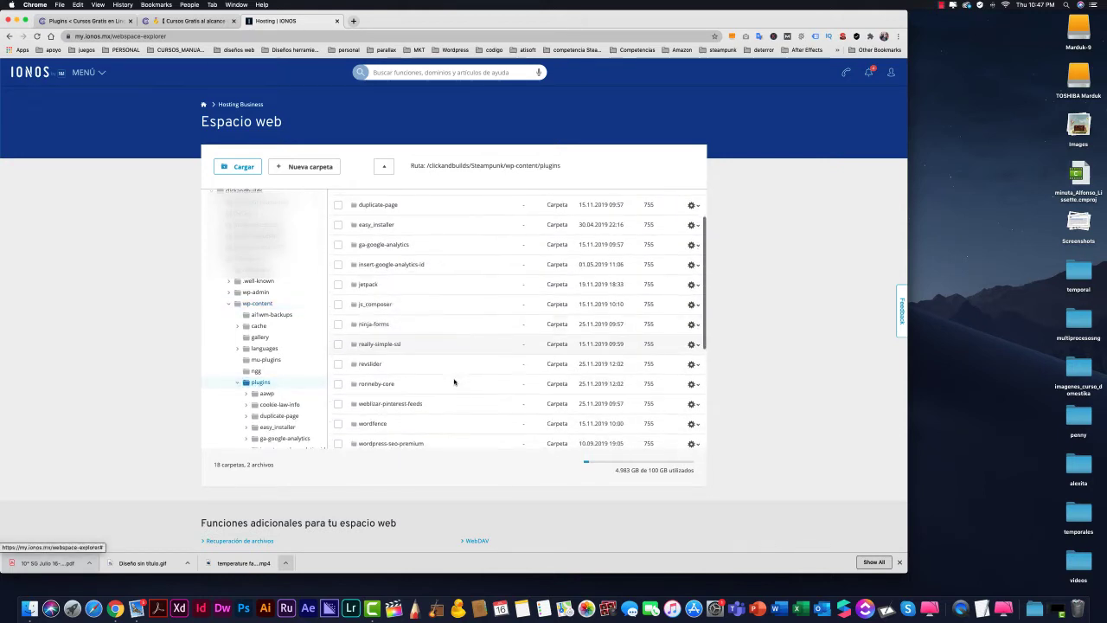
{"action": "scroll", "coordinate": [455, 383], "scroll_direction": "down", "scroll_amount": 3}
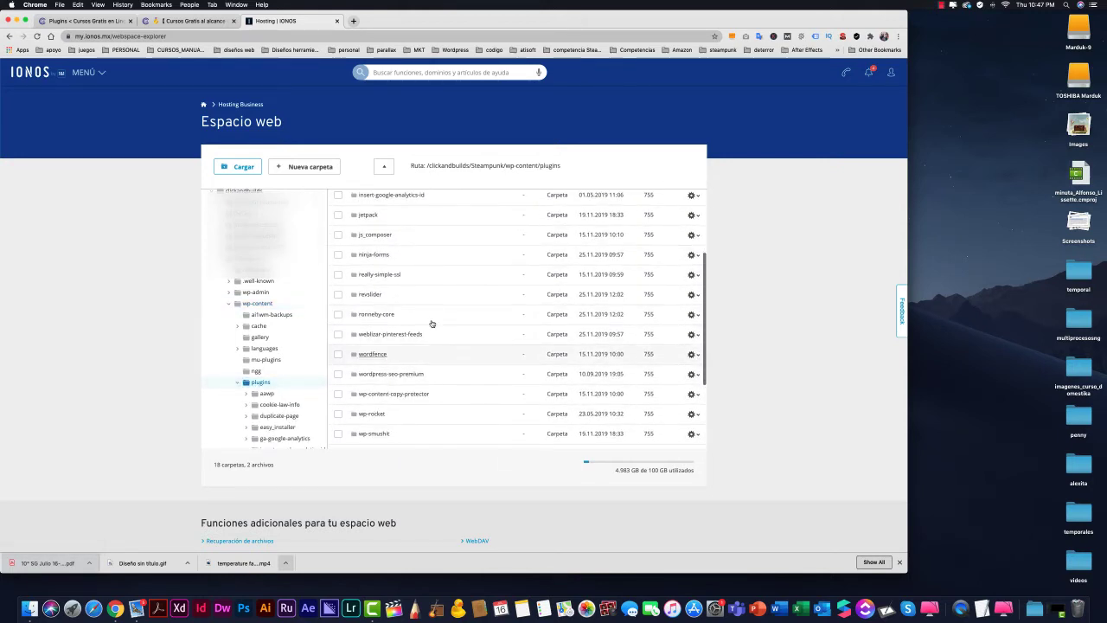
{"action": "scroll", "coordinate": [439, 395], "scroll_direction": "down", "scroll_amount": 3}
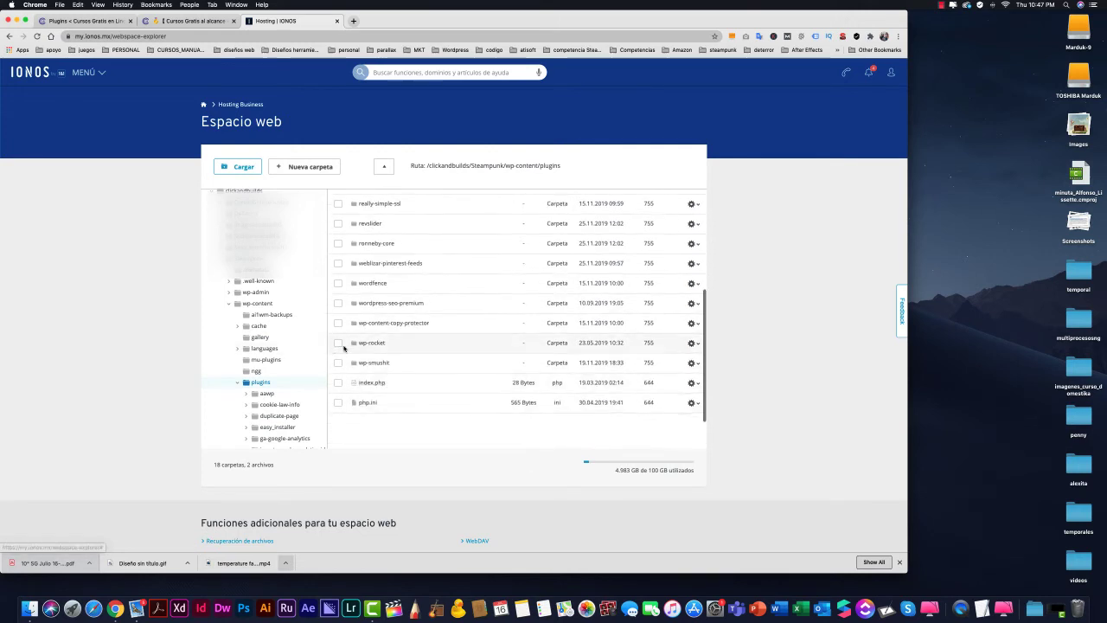
{"action": "left_click", "coordinate": [338, 343]}
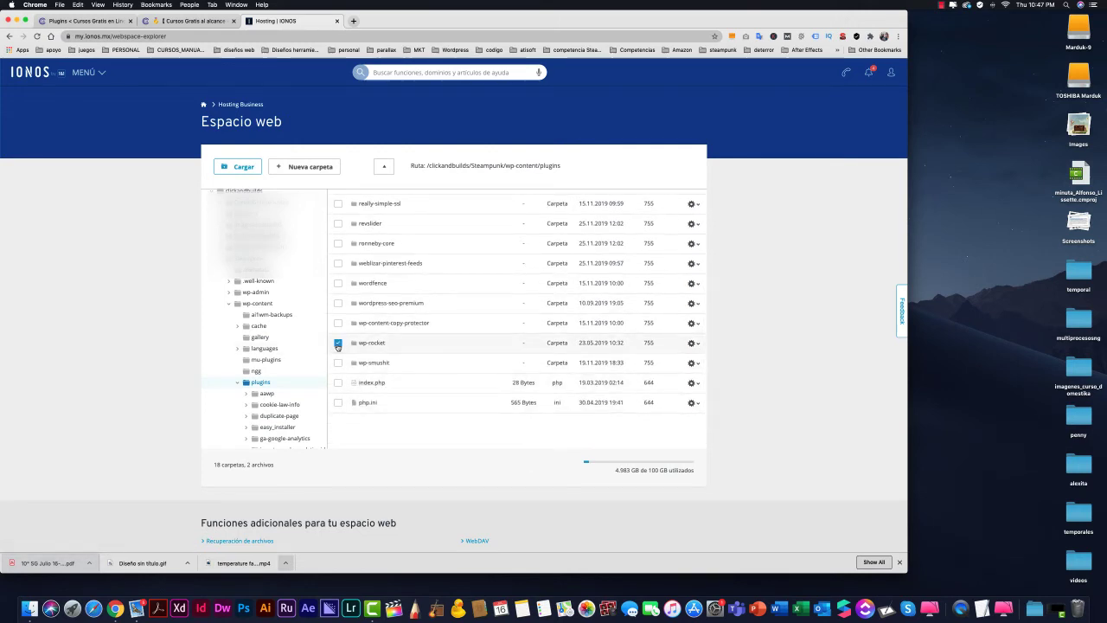
{"action": "left_click", "coordinate": [692, 343]}
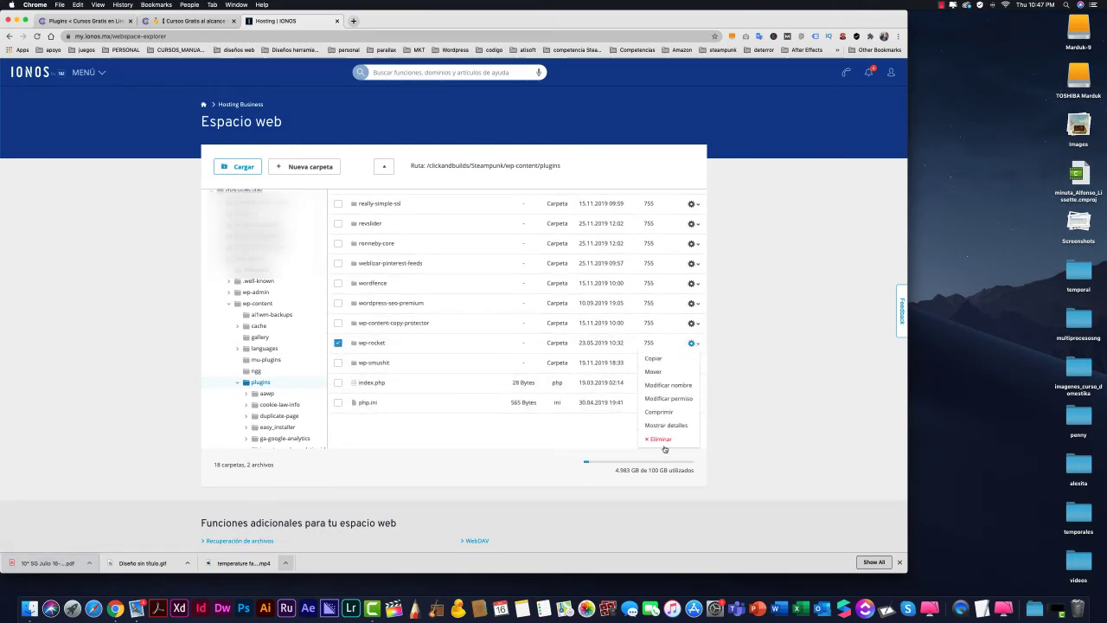
{"action": "left_click", "coordinate": [756, 397]}
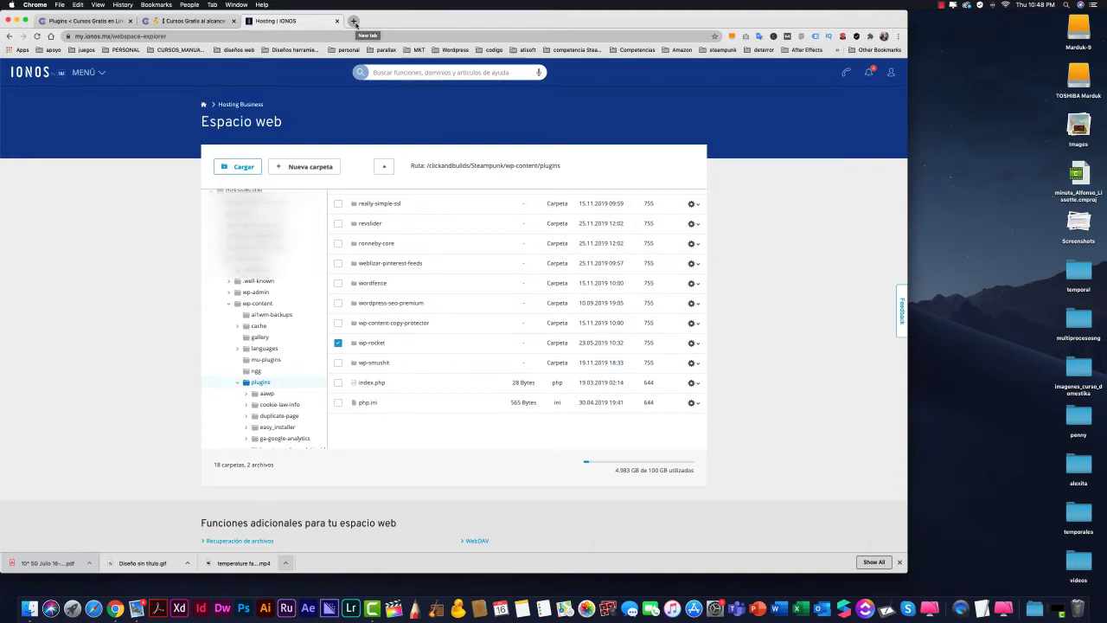
{"action": "scroll", "coordinate": [430, 251], "scroll_direction": "up", "scroll_amount": 5}
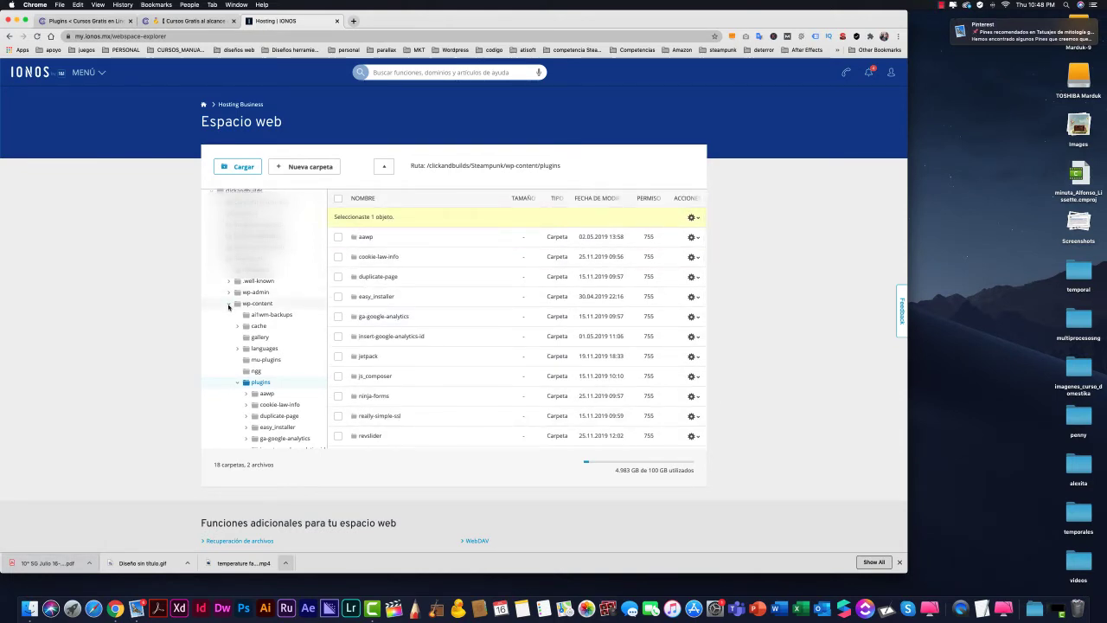
{"action": "scroll", "coordinate": [438, 368], "scroll_direction": "down", "scroll_amount": 5}
{"action": "scroll", "coordinate": [438, 367], "scroll_direction": "down", "scroll_amount": 1}
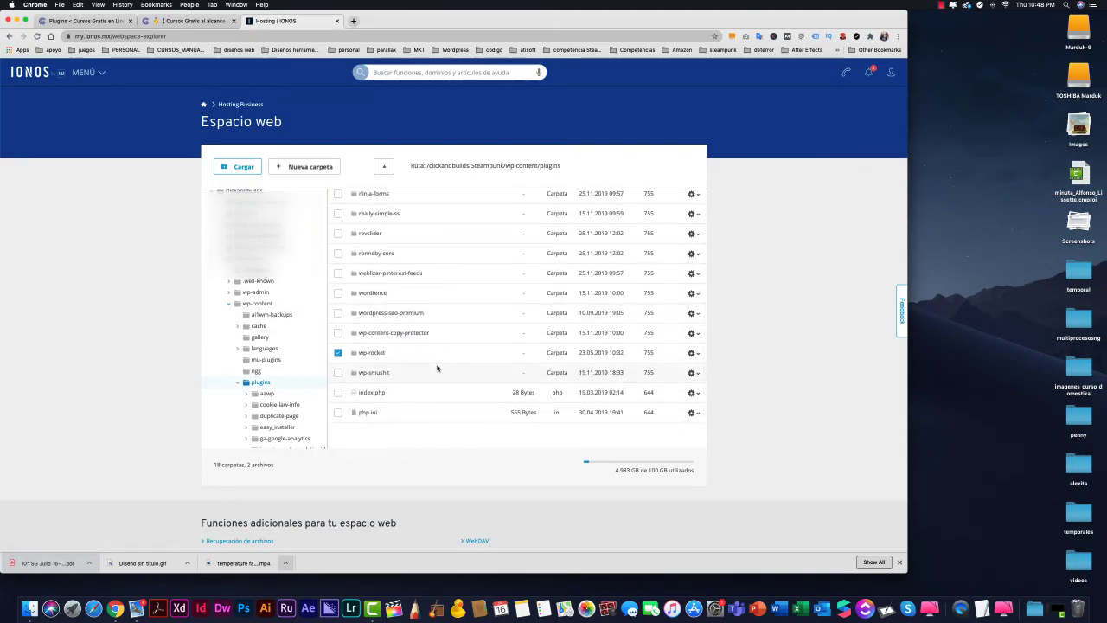
{"action": "scroll", "coordinate": [421, 272], "scroll_direction": "up", "scroll_amount": 2}
{"action": "scroll", "coordinate": [422, 273], "scroll_direction": "up", "scroll_amount": 4}
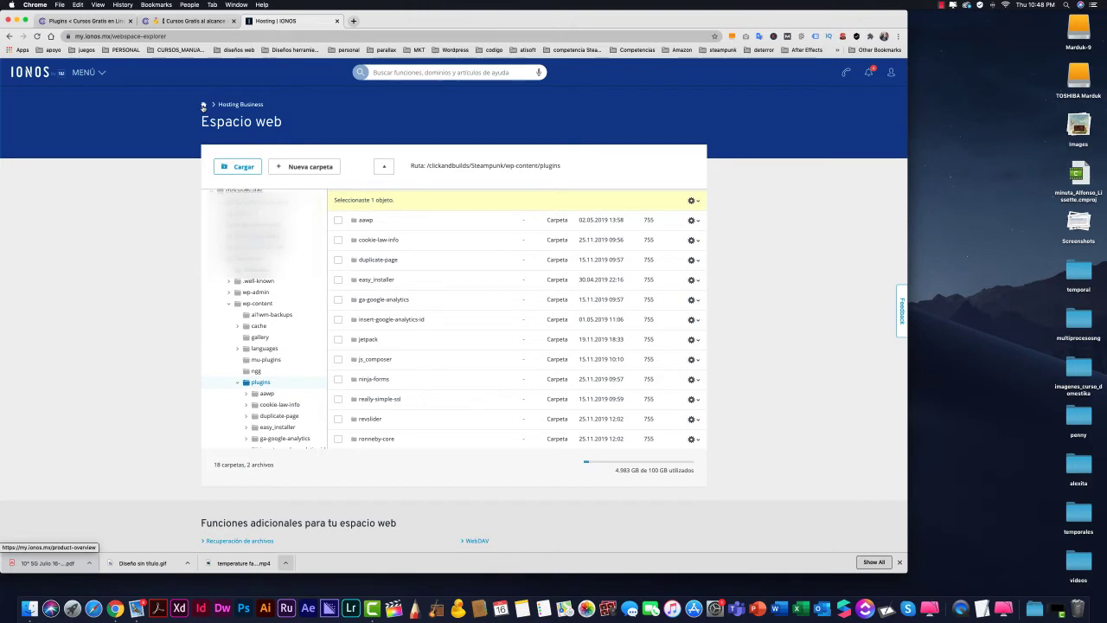
Step: Open the hosting plan's MySQL database administration and show the details of the first listed database
{"action": "left_click", "coordinate": [203, 106]}
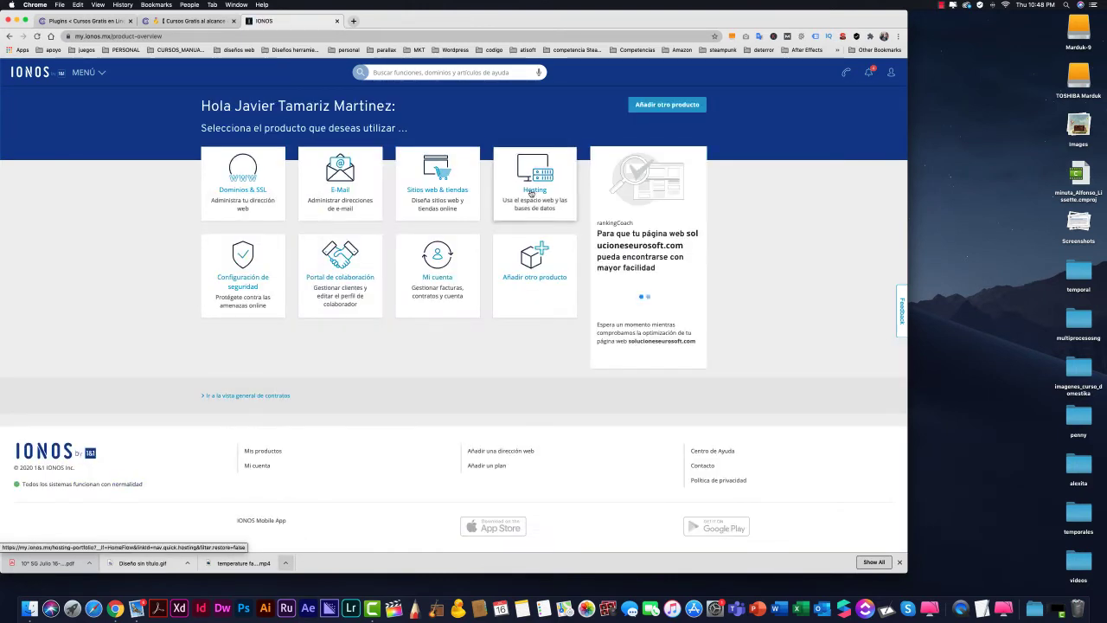
{"action": "left_click", "coordinate": [534, 194]}
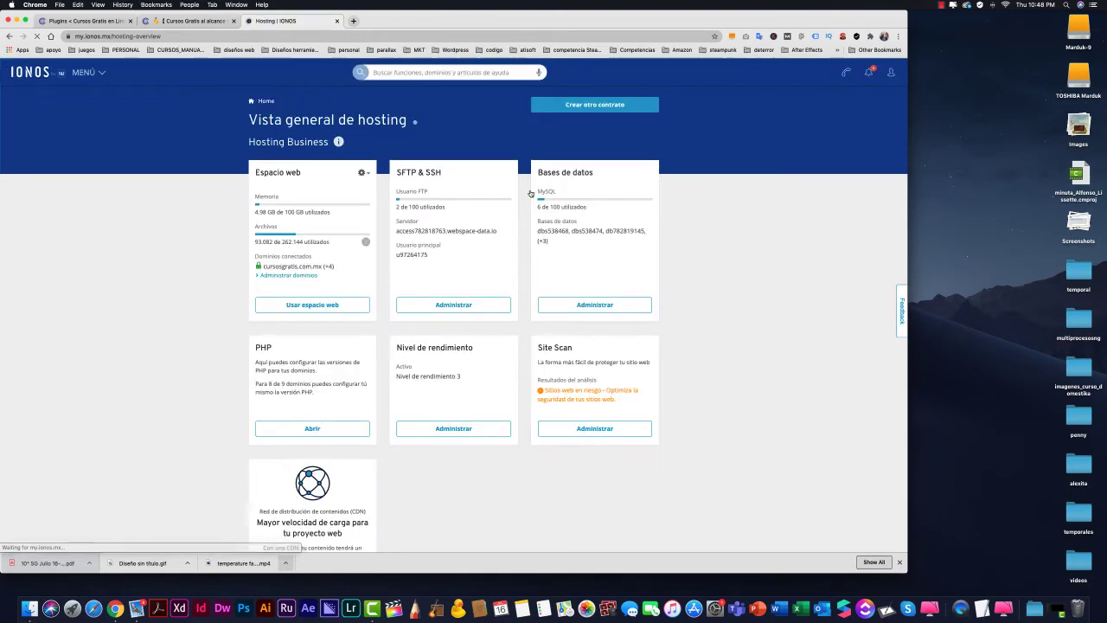
{"action": "left_click", "coordinate": [587, 306]}
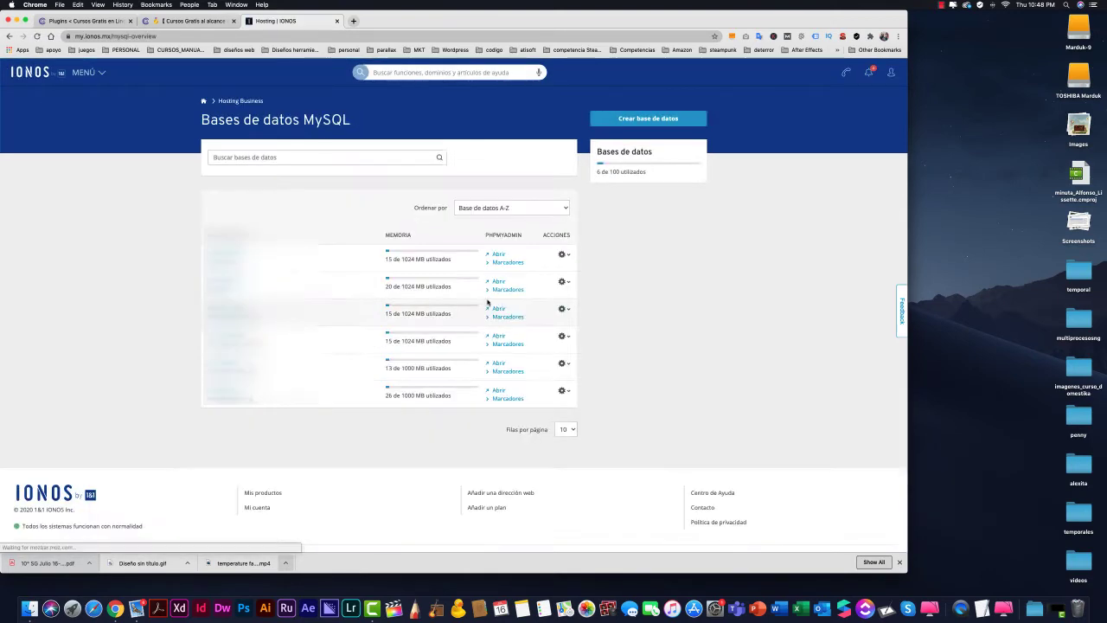
{"action": "scroll", "coordinate": [662, 306], "scroll_direction": "down", "scroll_amount": 2}
{"action": "scroll", "coordinate": [662, 306], "scroll_direction": "up", "scroll_amount": 2}
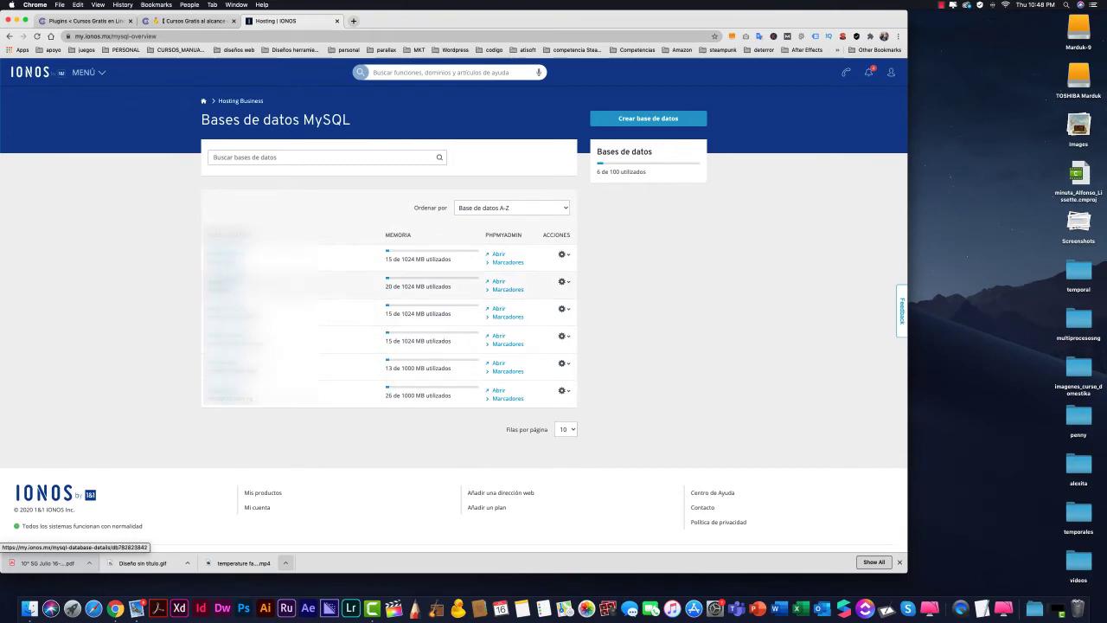
{"action": "left_click", "coordinate": [228, 256]}
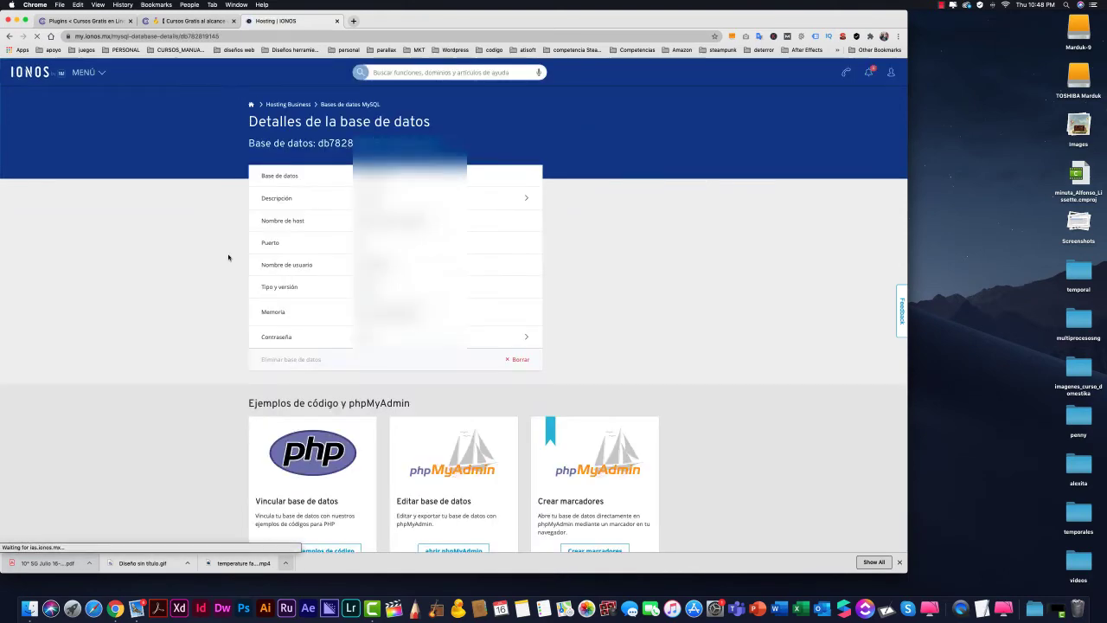
Step: Open phpMyAdmin for this database and display its table structure
{"action": "scroll", "coordinate": [554, 302], "scroll_direction": "down", "scroll_amount": 4}
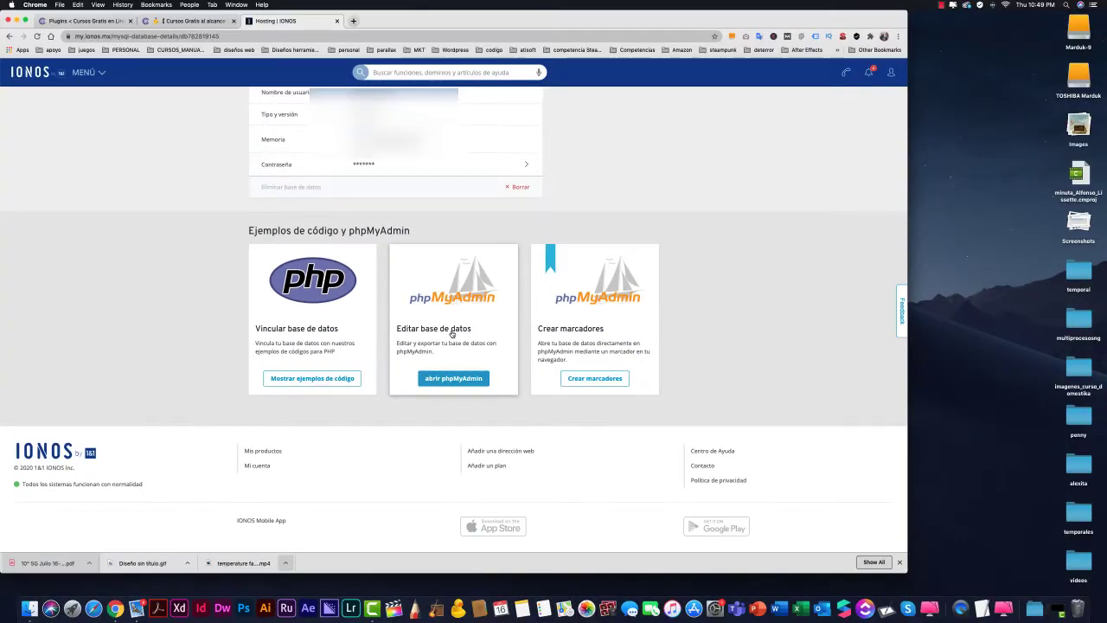
{"action": "left_click", "coordinate": [463, 378]}
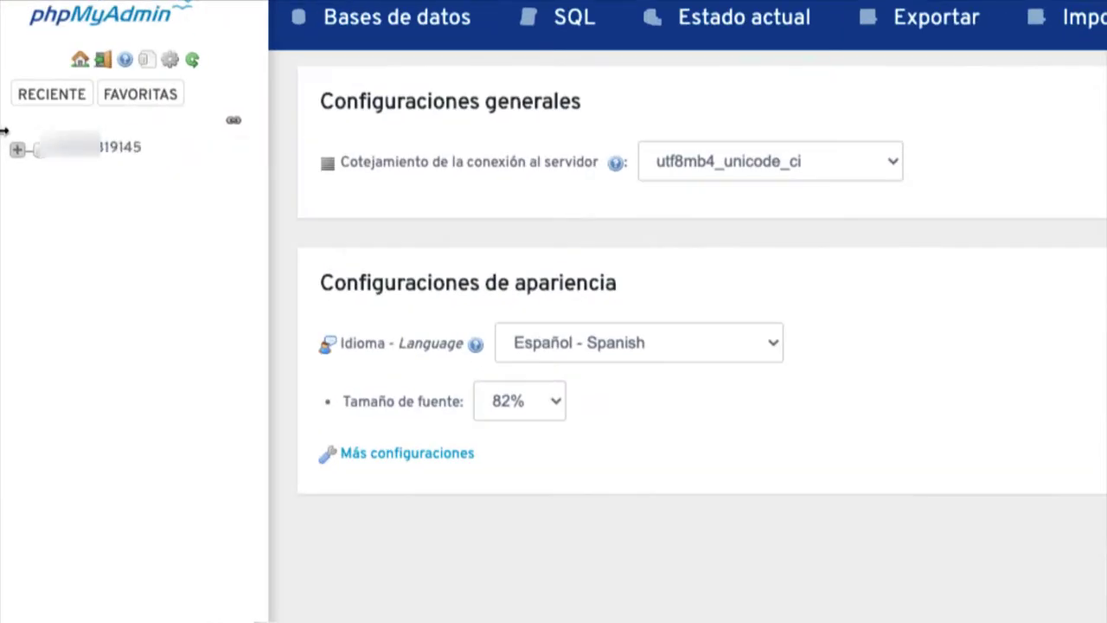
{"action": "left_click", "coordinate": [31, 138]}
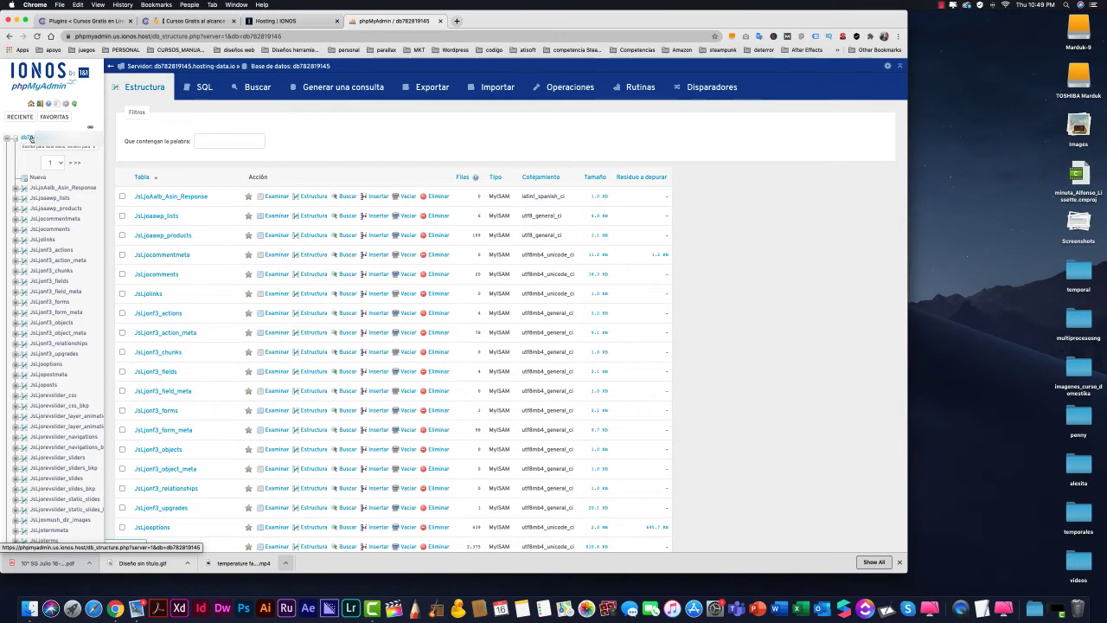
Step: Find "user" on the page to locate and open the JsLjousers table, and highlight the first row's user_pass value
{"action": "key", "text": "super+f"}
{"action": "type", "text": "user"}
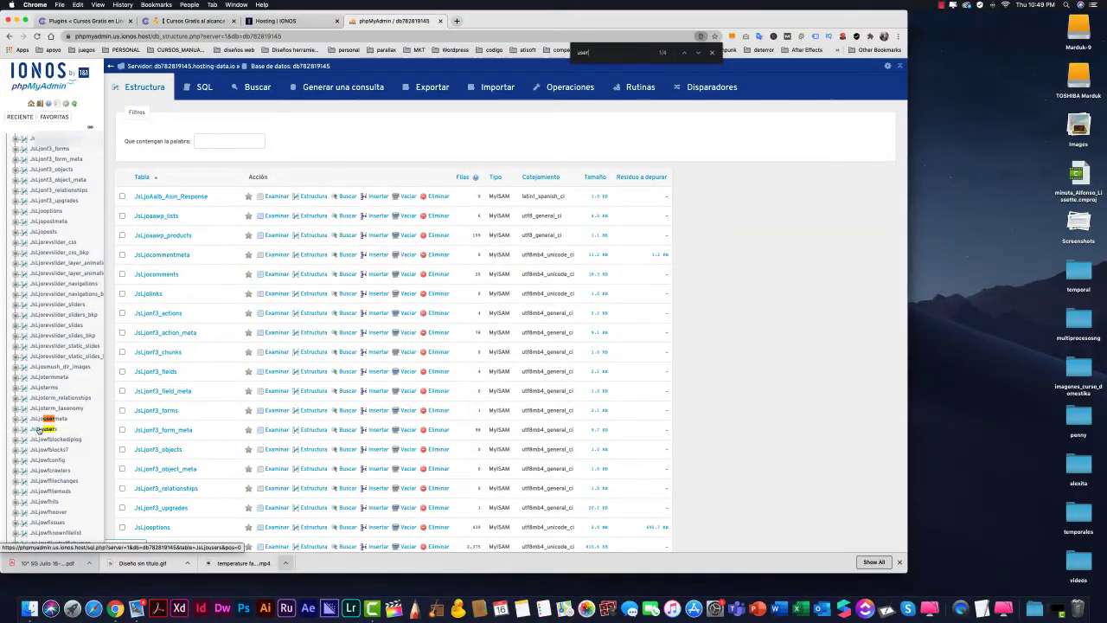
{"action": "left_click", "coordinate": [39, 430]}
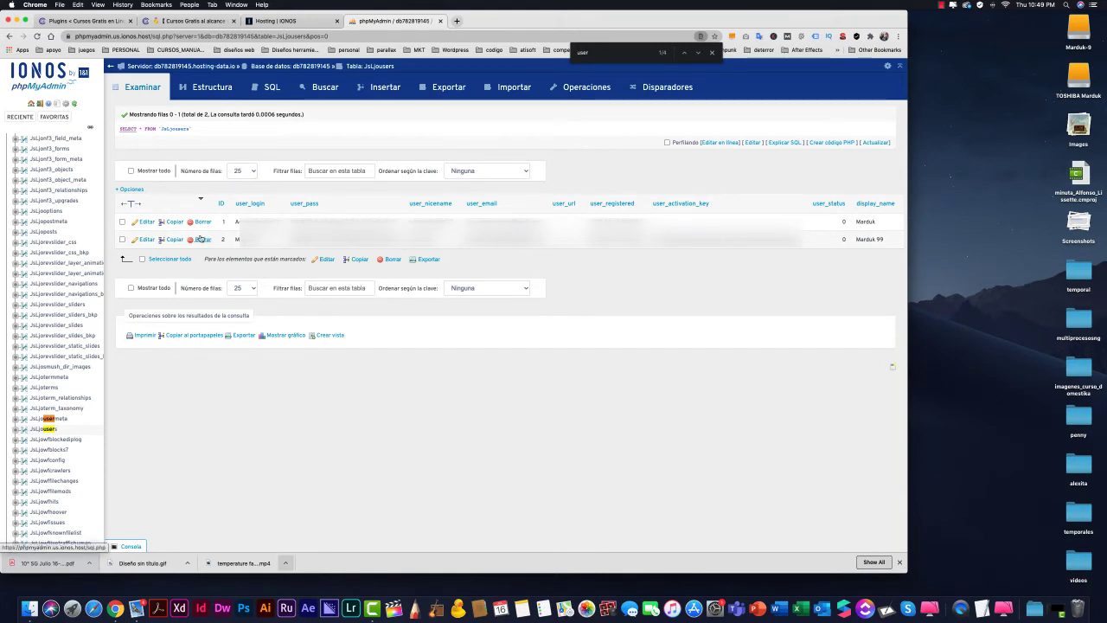
{"action": "left_click_drag", "start_coordinate": [235, 222], "coordinate": [396, 212]}
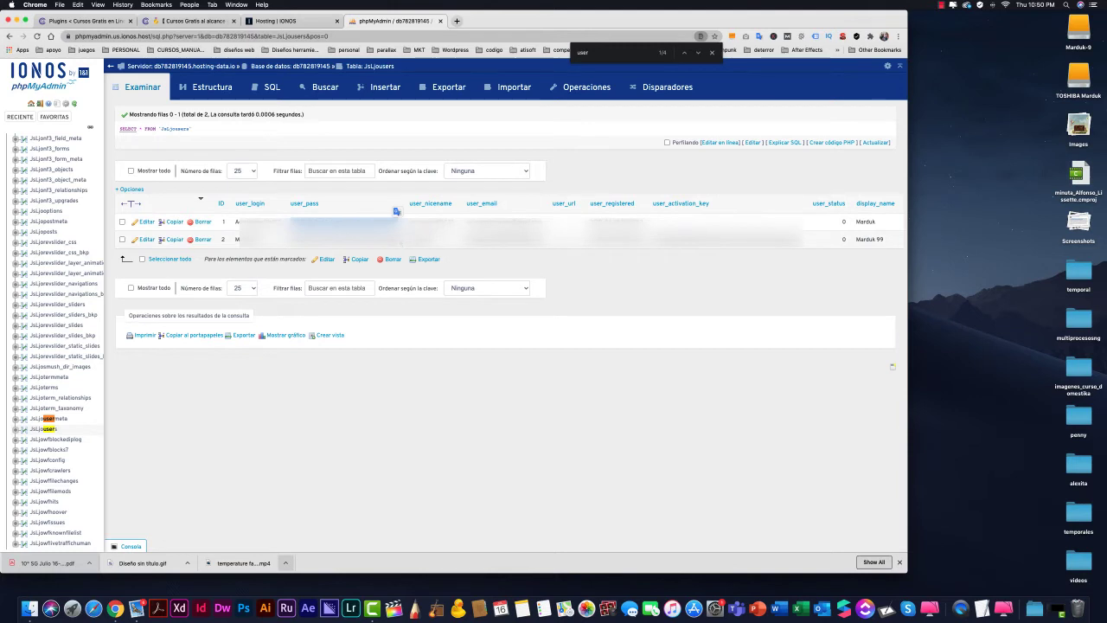
Step: Open the first user's row in the JsLjousers table for editing and replace its user_pass value with a new password
{"action": "left_click_drag", "start_coordinate": [396, 212], "coordinate": [288, 249]}
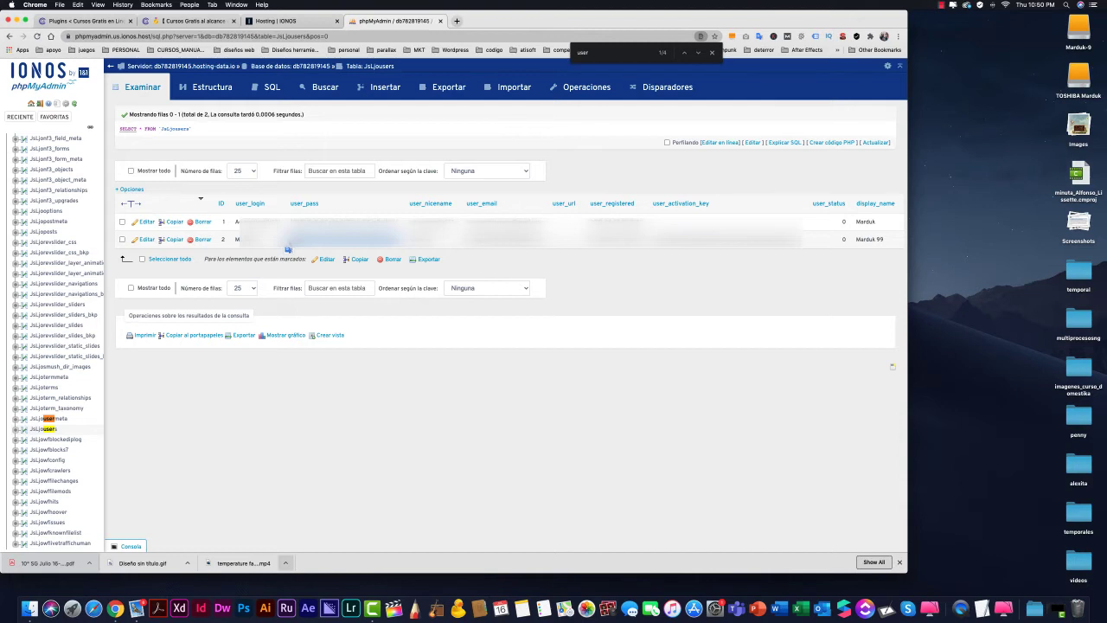
{"action": "left_click", "coordinate": [145, 222]}
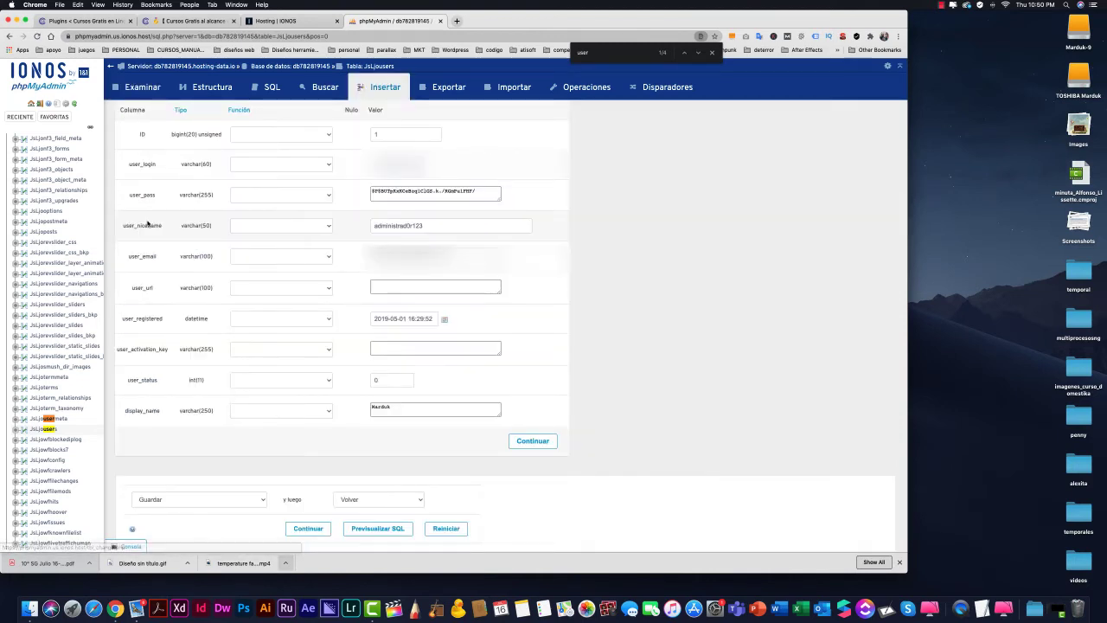
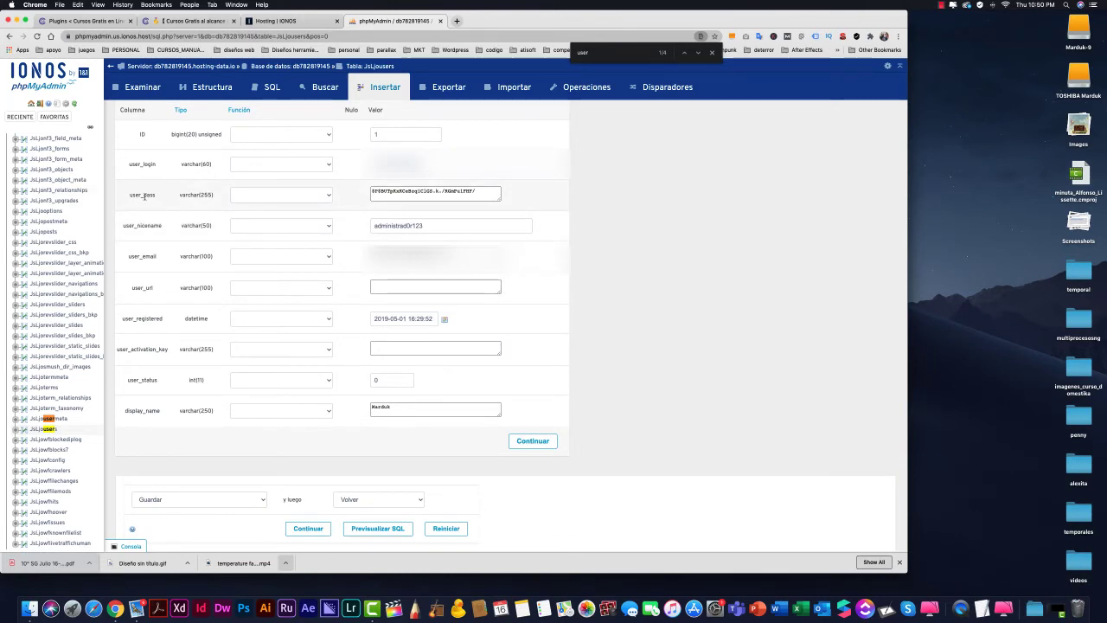
{"action": "left_click_drag", "start_coordinate": [489, 191], "coordinate": [353, 191]}
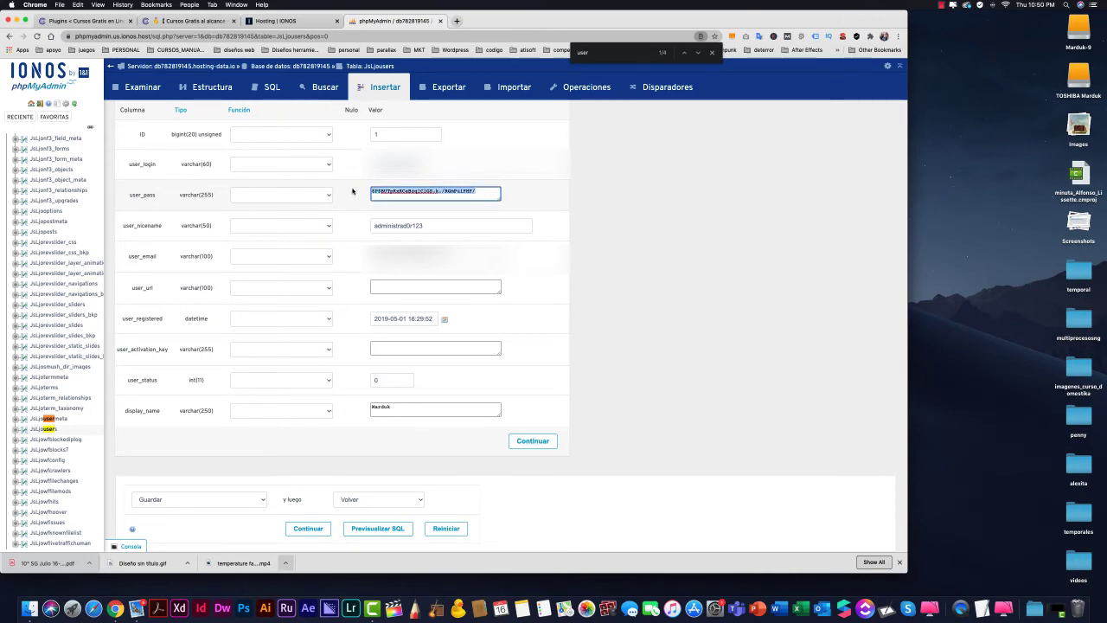
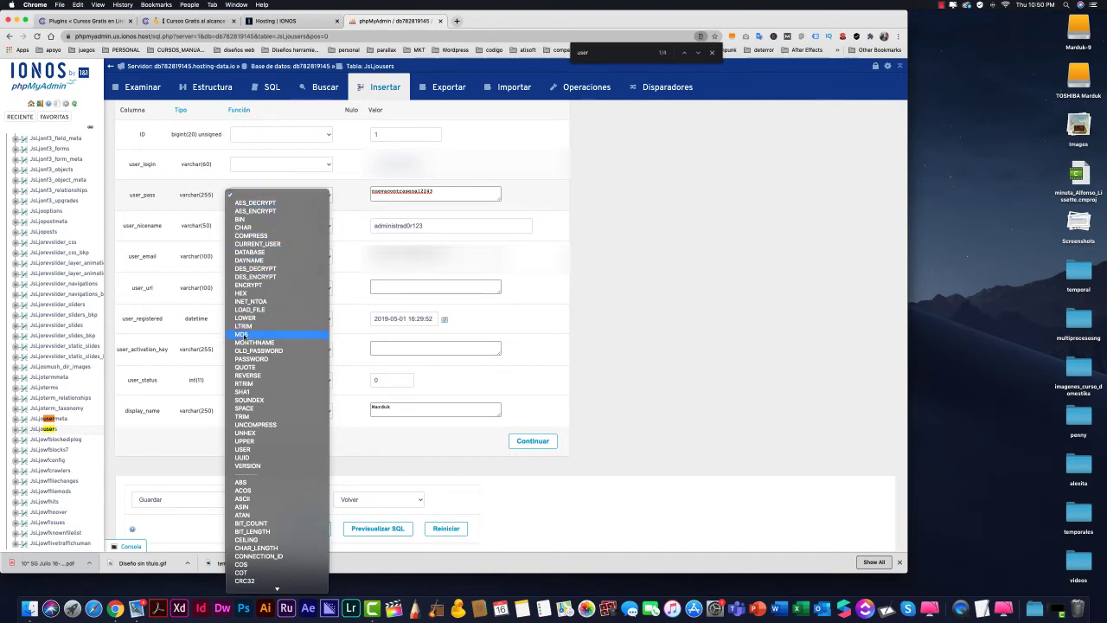
Step: Apply the MD5 function to user_pass, save the row, and highlight the first user's stored password hash
{"action": "left_click", "coordinate": [242, 335]}
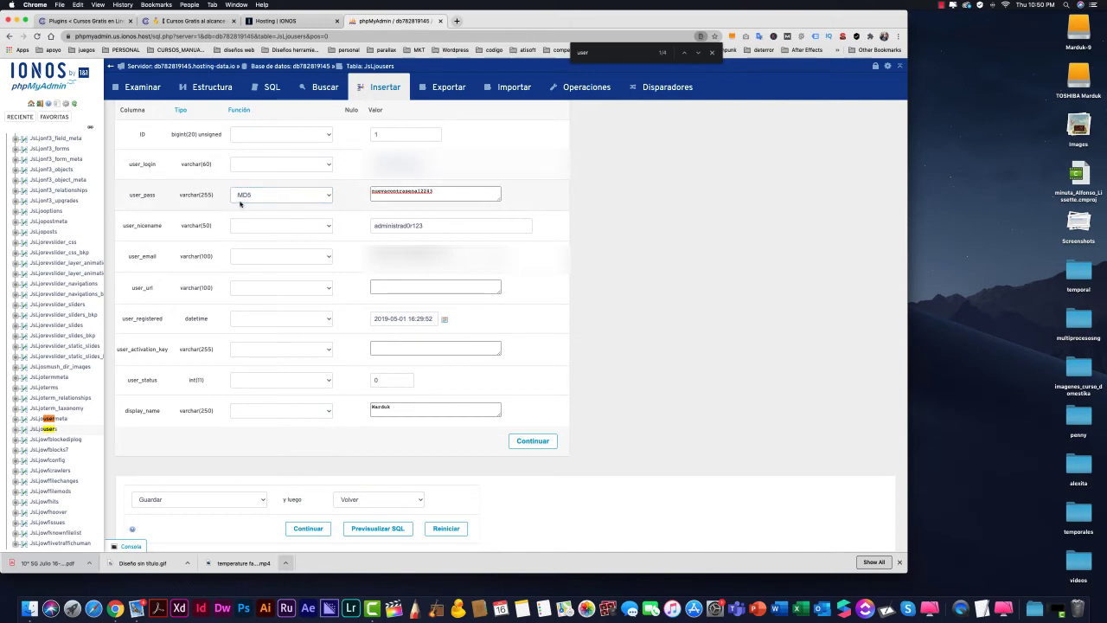
{"action": "left_click", "coordinate": [440, 194]}
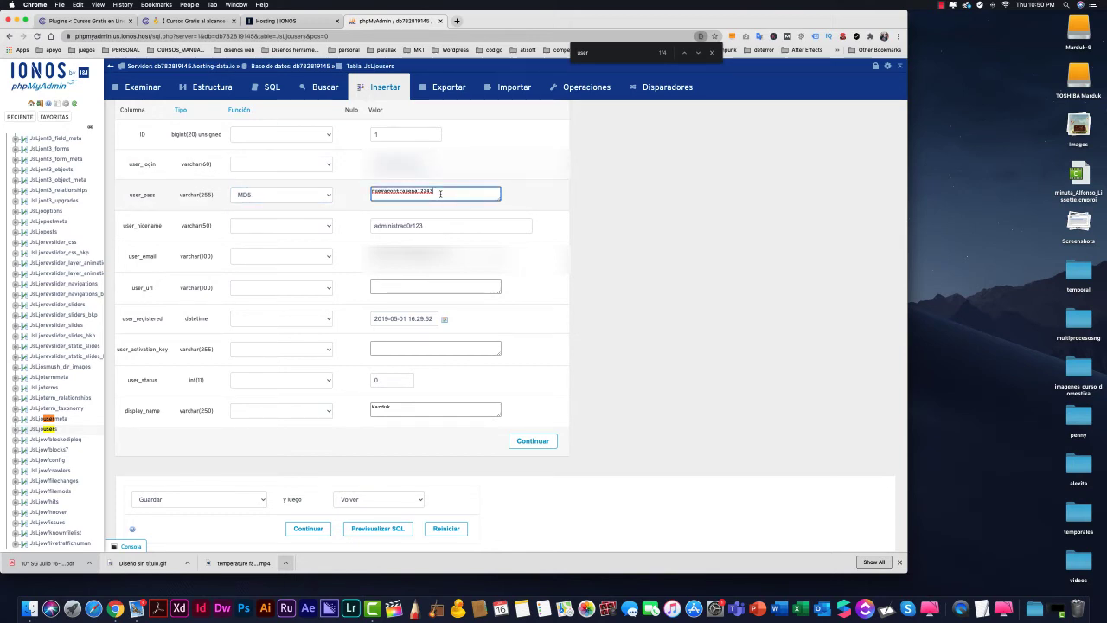
{"action": "left_click", "coordinate": [535, 442]}
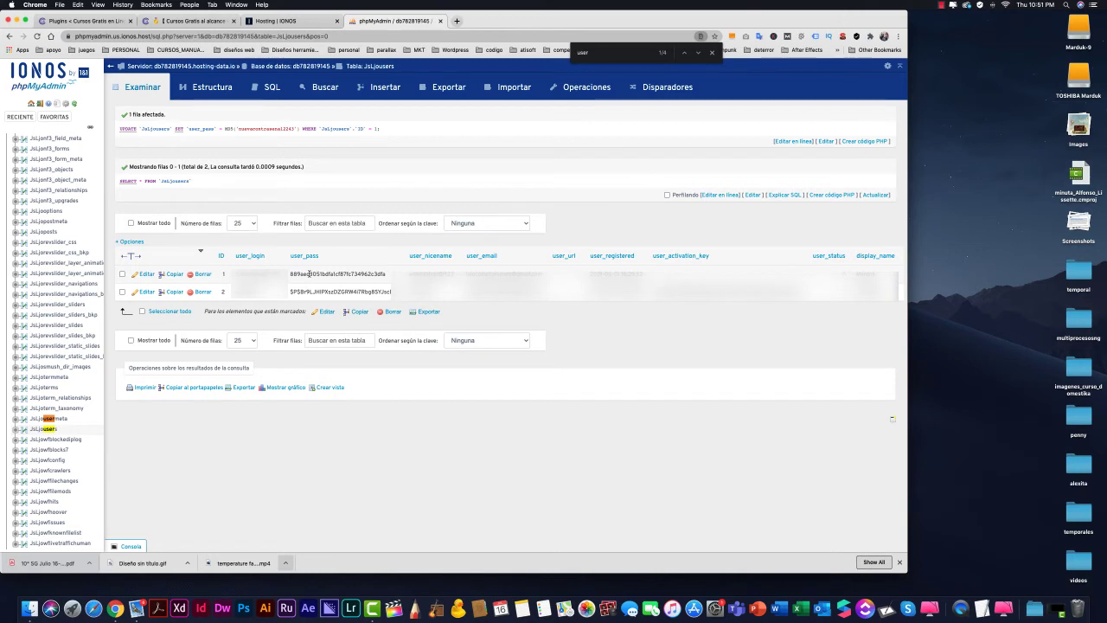
{"action": "left_click_drag", "start_coordinate": [384, 275], "coordinate": [291, 275]}
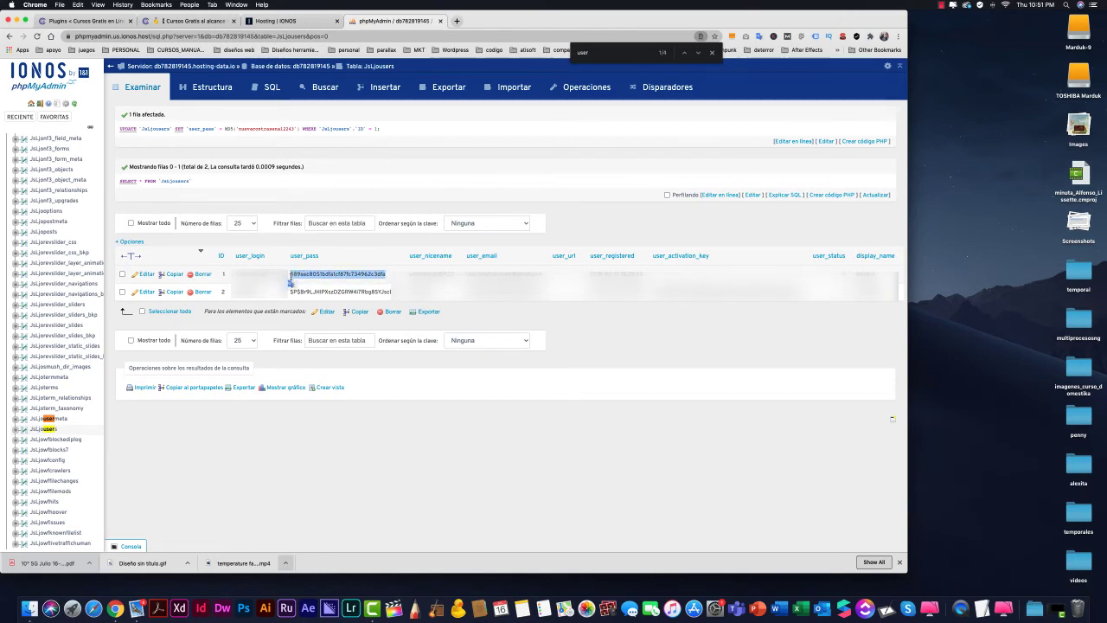
{"action": "left_click", "coordinate": [369, 276]}
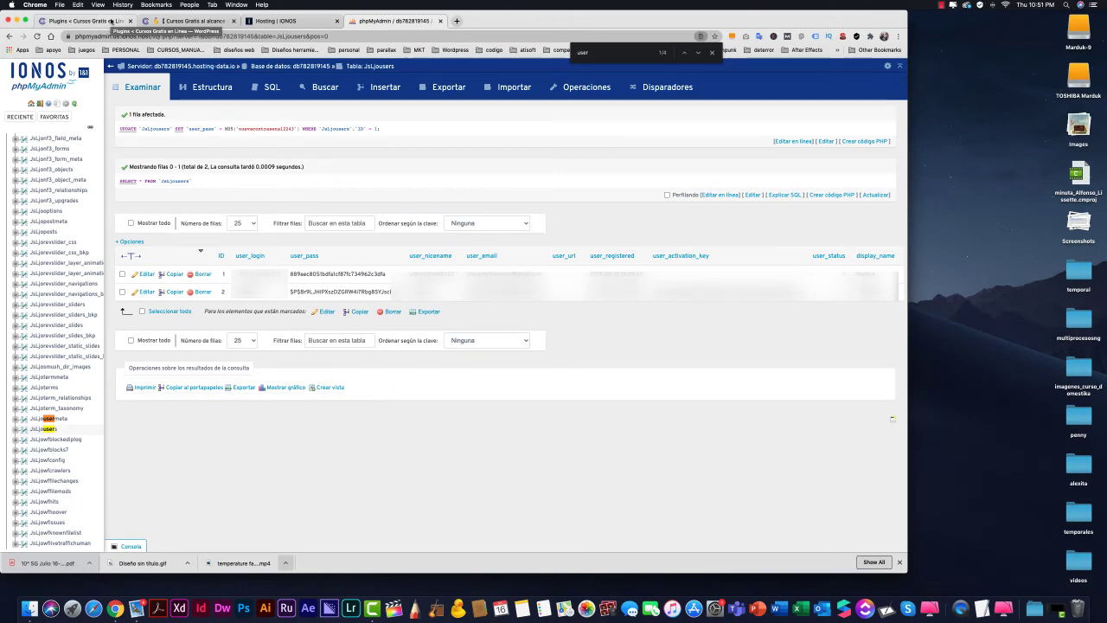
Step: Return to the WordPress site's installed plugins, look through the list to UpdraftPlus - Backup/Restore, and open the UpdraftPlus backups page
{"action": "left_click", "coordinate": [111, 21]}
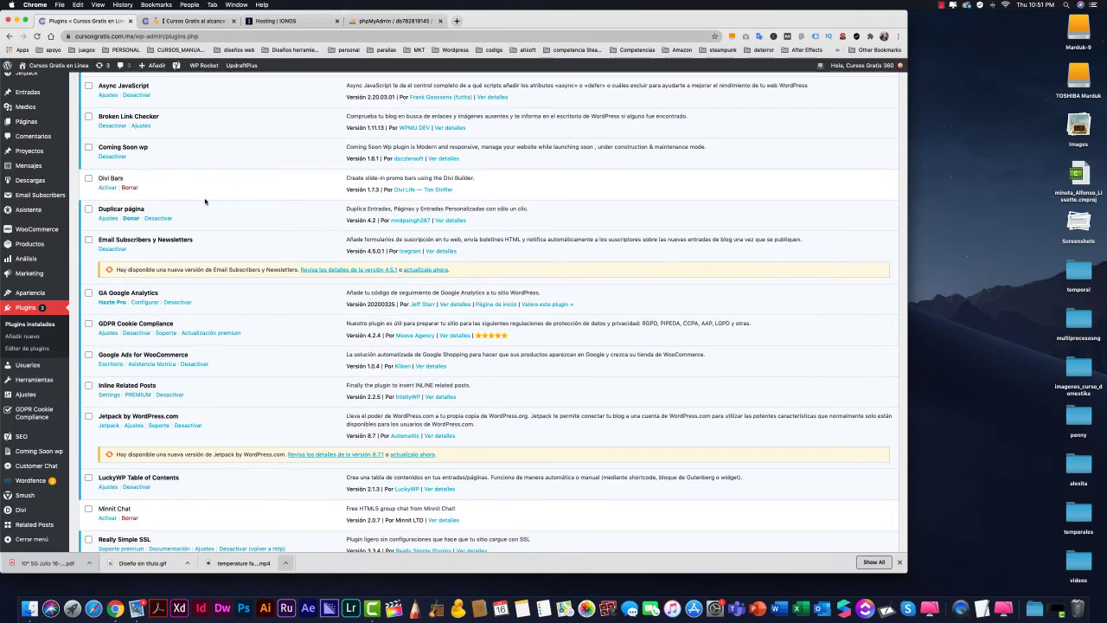
{"action": "scroll", "coordinate": [205, 201], "scroll_direction": "down", "scroll_amount": 3}
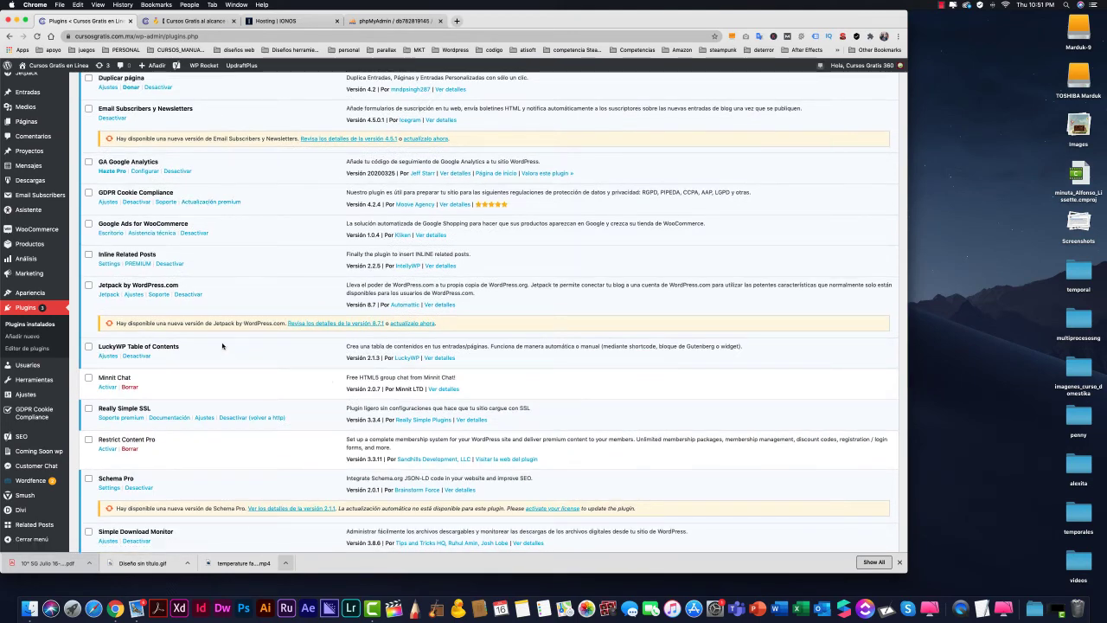
{"action": "scroll", "coordinate": [222, 343], "scroll_direction": "down", "scroll_amount": 3}
{"action": "scroll", "coordinate": [222, 343], "scroll_direction": "down", "scroll_amount": 3}
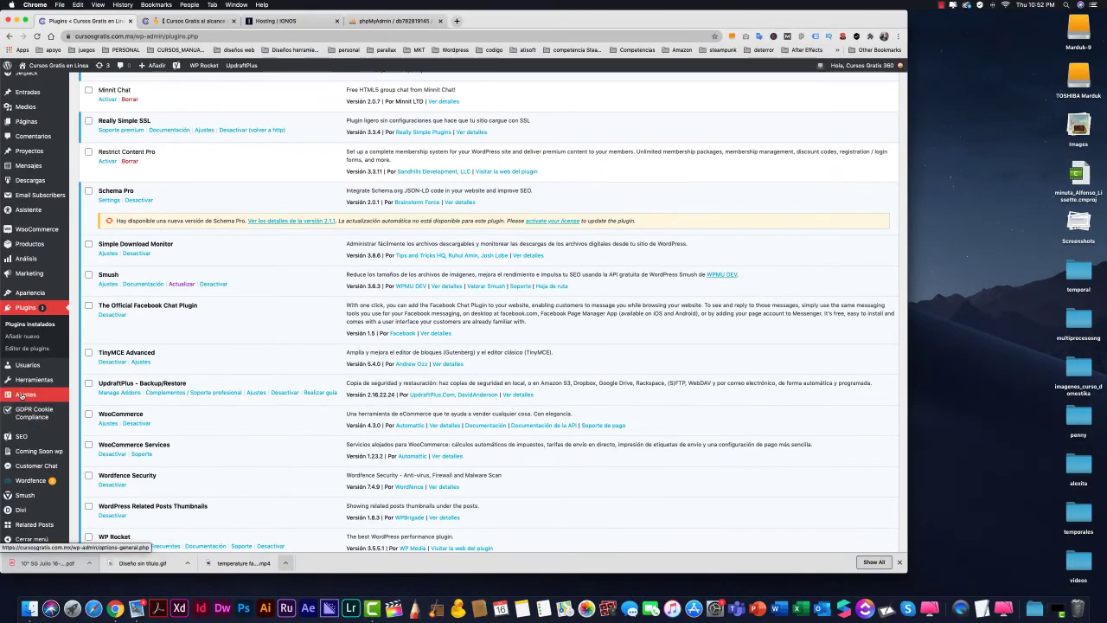
{"action": "mouse_move", "coordinate": [24, 396]}
{"action": "left_click", "coordinate": [92, 443]}
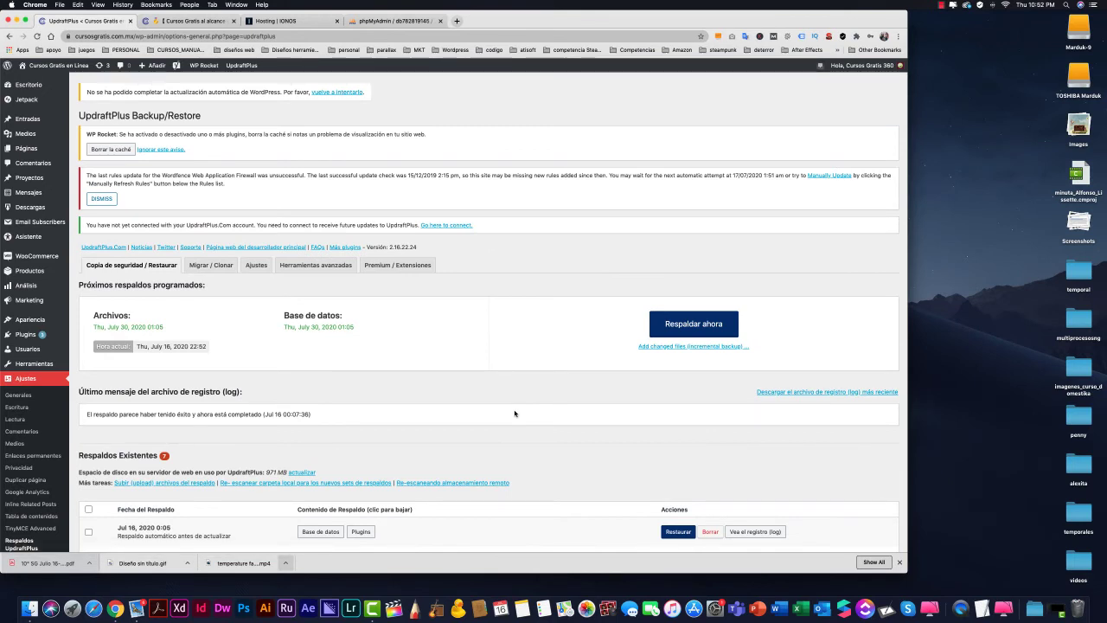
Step: Examine the UpdraftPlus scheduled backups, the backup-now option, and the existing backups with their contents and restore actions
{"action": "scroll", "coordinate": [514, 413], "scroll_direction": "down", "scroll_amount": 3}
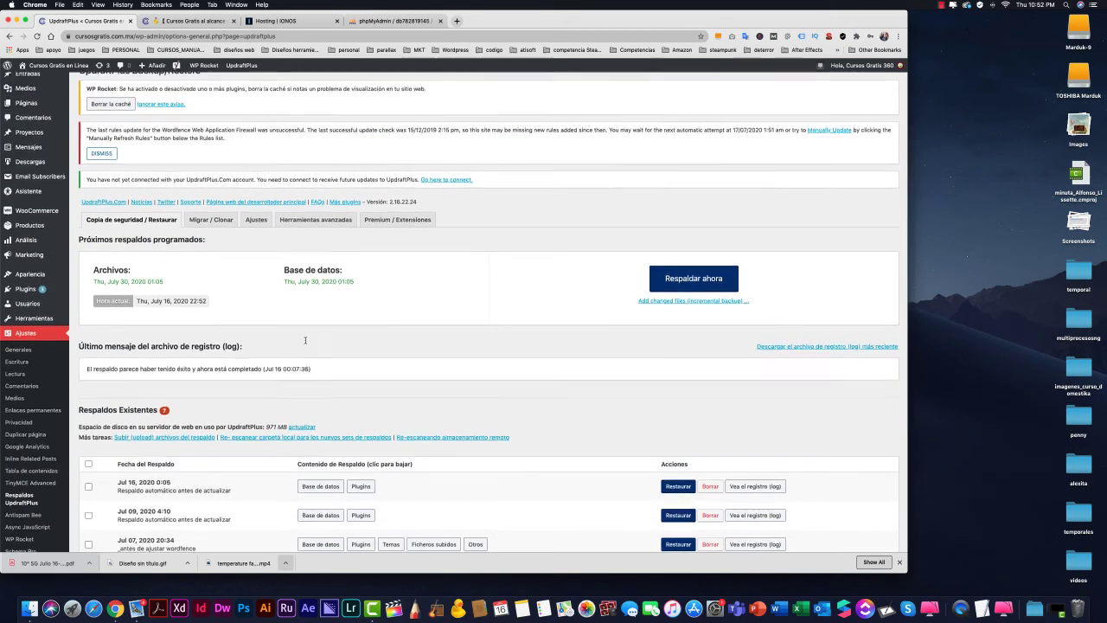
{"action": "scroll", "coordinate": [306, 343], "scroll_direction": "down", "scroll_amount": 5}
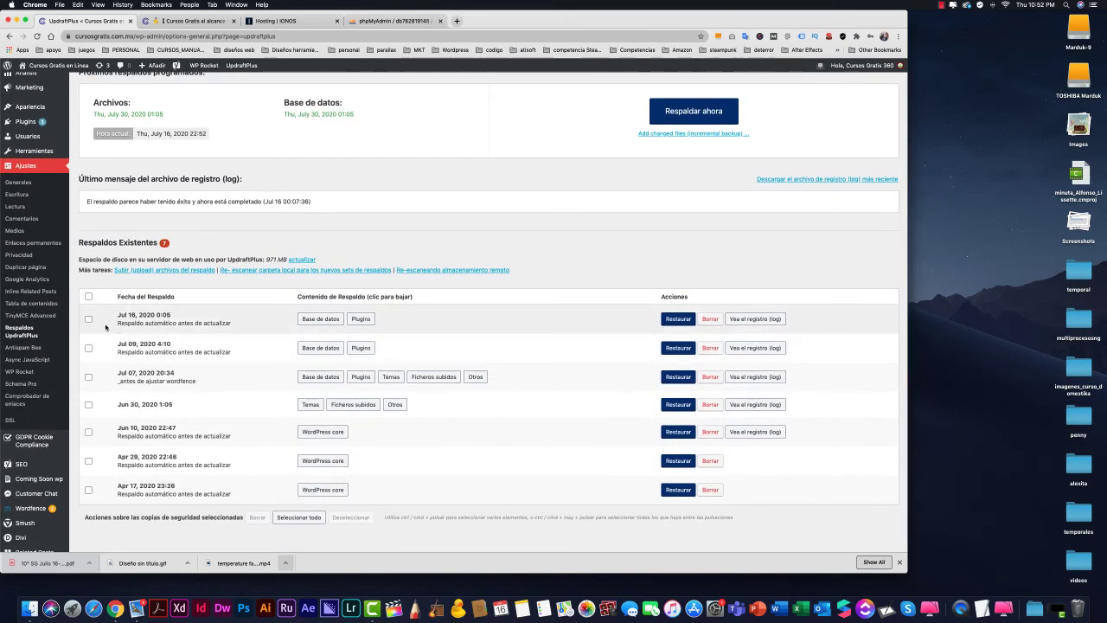
{"action": "scroll", "coordinate": [250, 235], "scroll_direction": "up", "scroll_amount": 5}
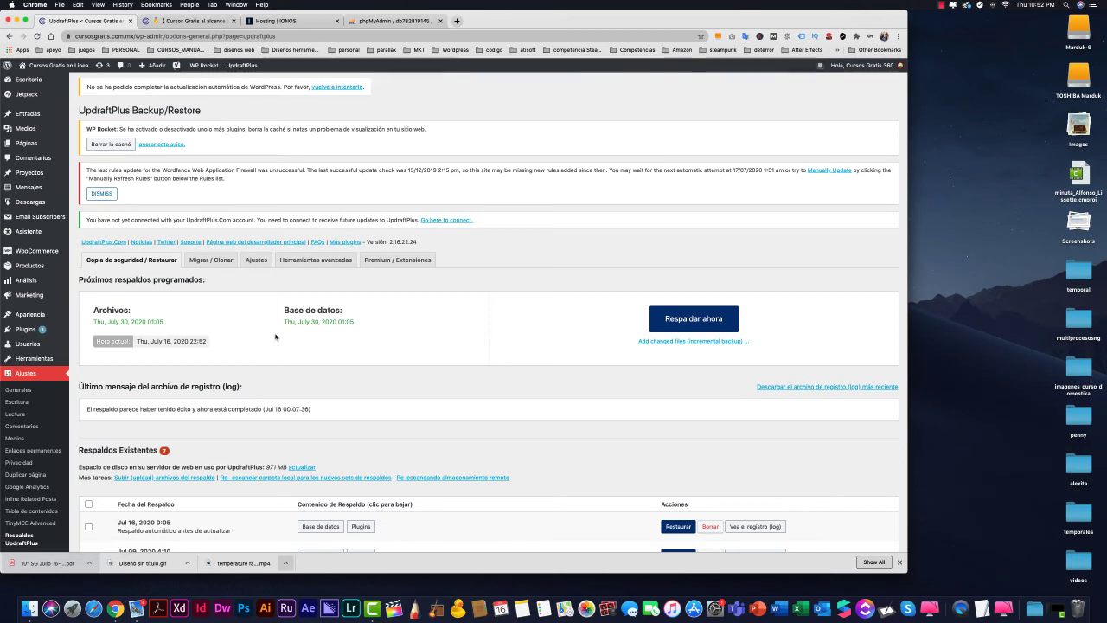
{"action": "scroll", "coordinate": [276, 337], "scroll_direction": "down", "scroll_amount": 4}
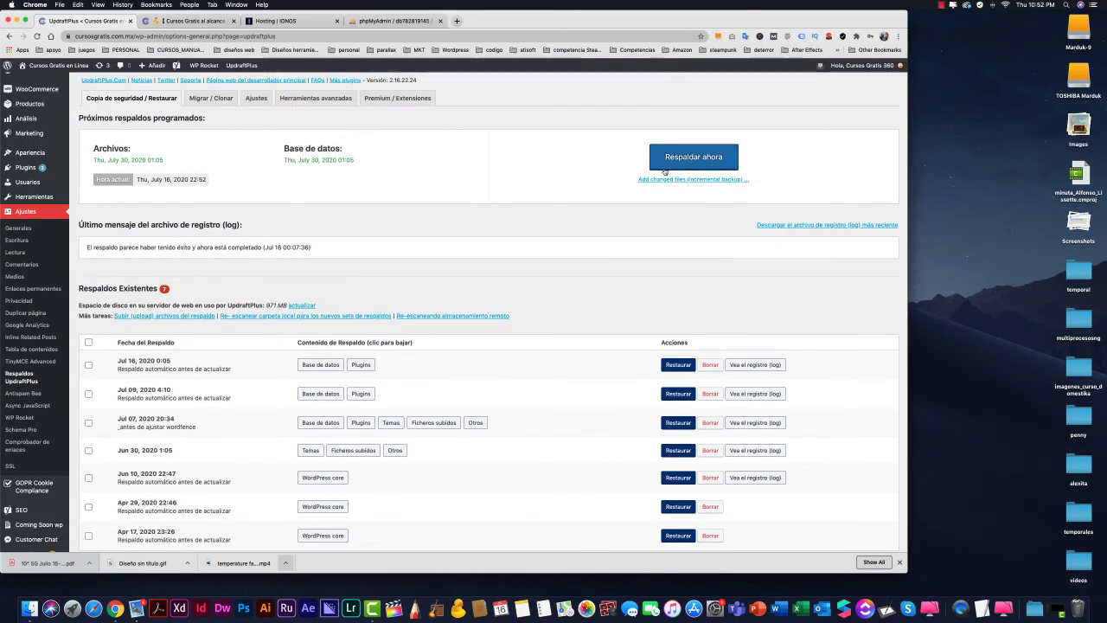
{"action": "scroll", "coordinate": [664, 171], "scroll_direction": "up", "scroll_amount": 2}
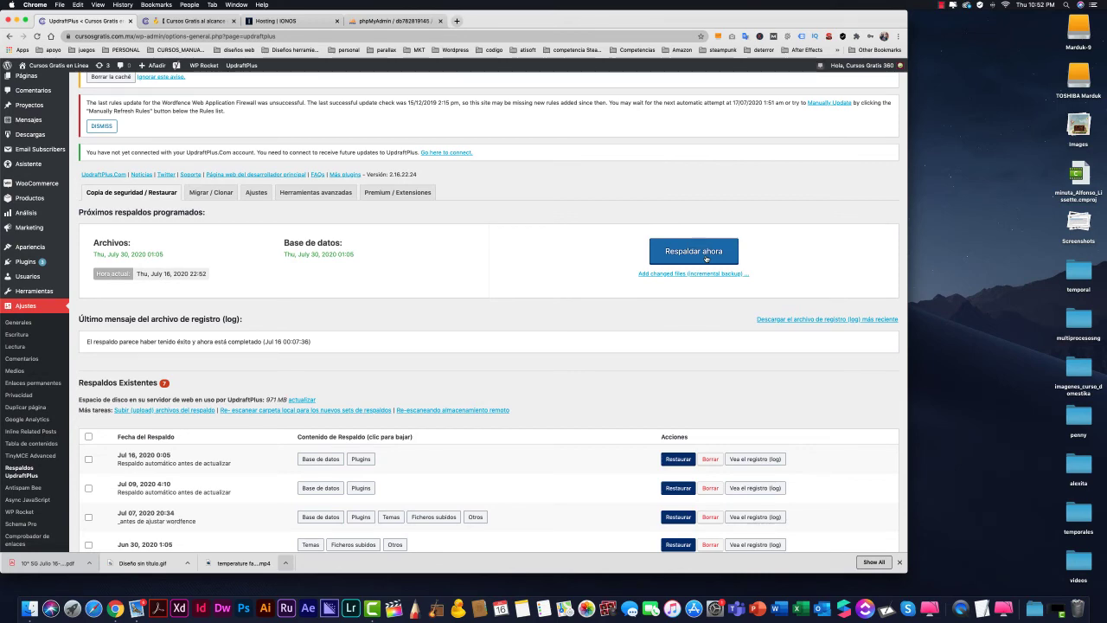
{"action": "scroll", "coordinate": [694, 267], "scroll_direction": "down", "scroll_amount": 1}
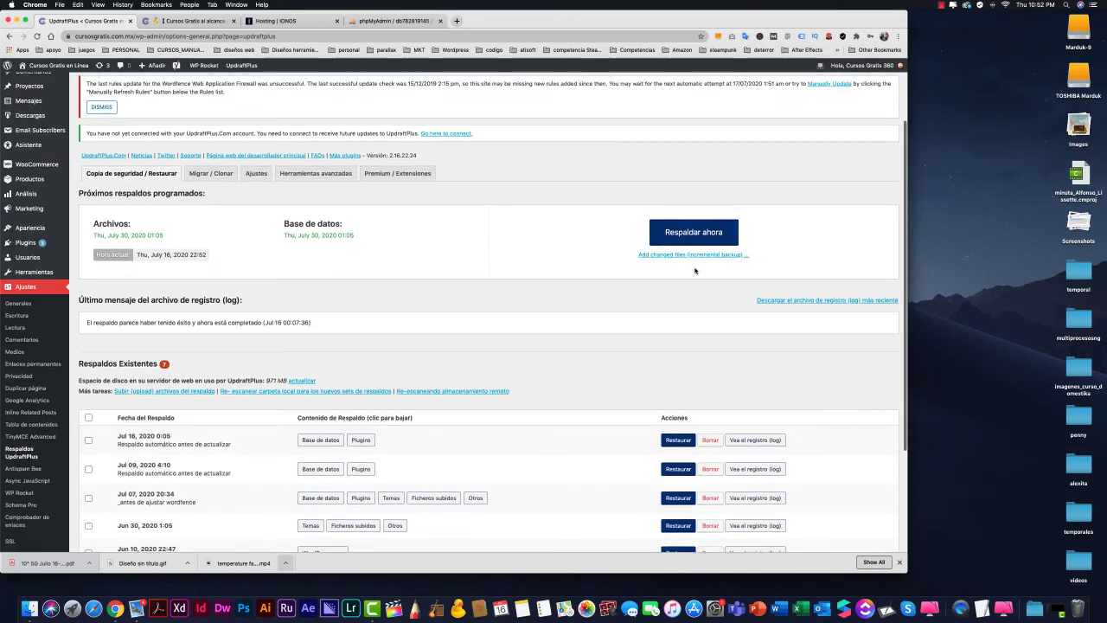
{"action": "scroll", "coordinate": [626, 275], "scroll_direction": "down", "scroll_amount": 8}
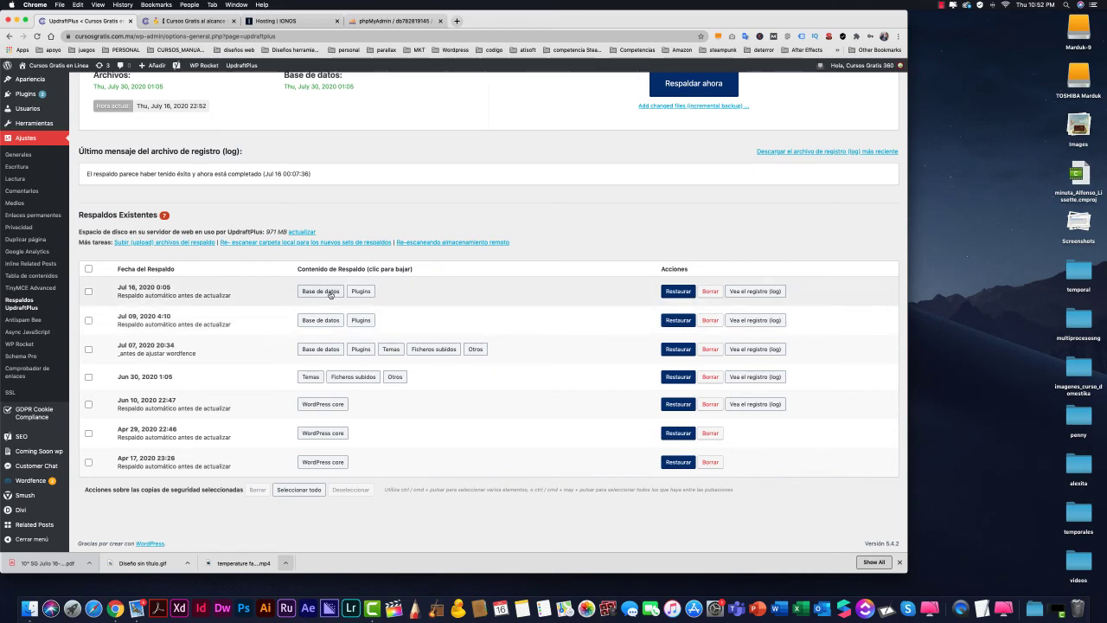
{"action": "scroll", "coordinate": [329, 294], "scroll_direction": "up", "scroll_amount": 5}
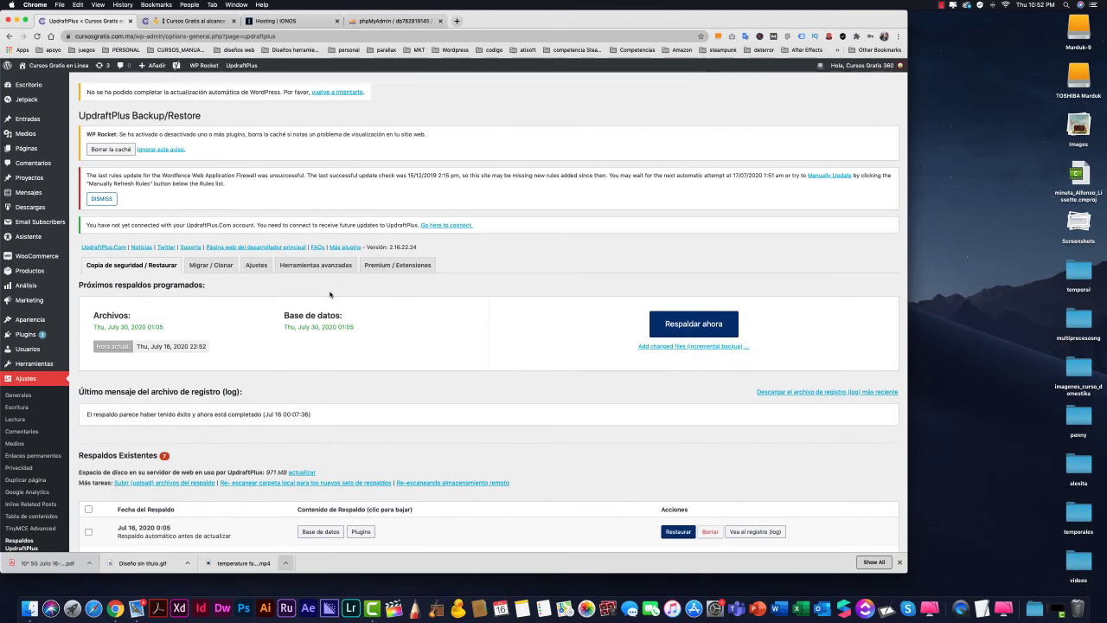
{"action": "scroll", "coordinate": [330, 294], "scroll_direction": "down", "scroll_amount": 4}
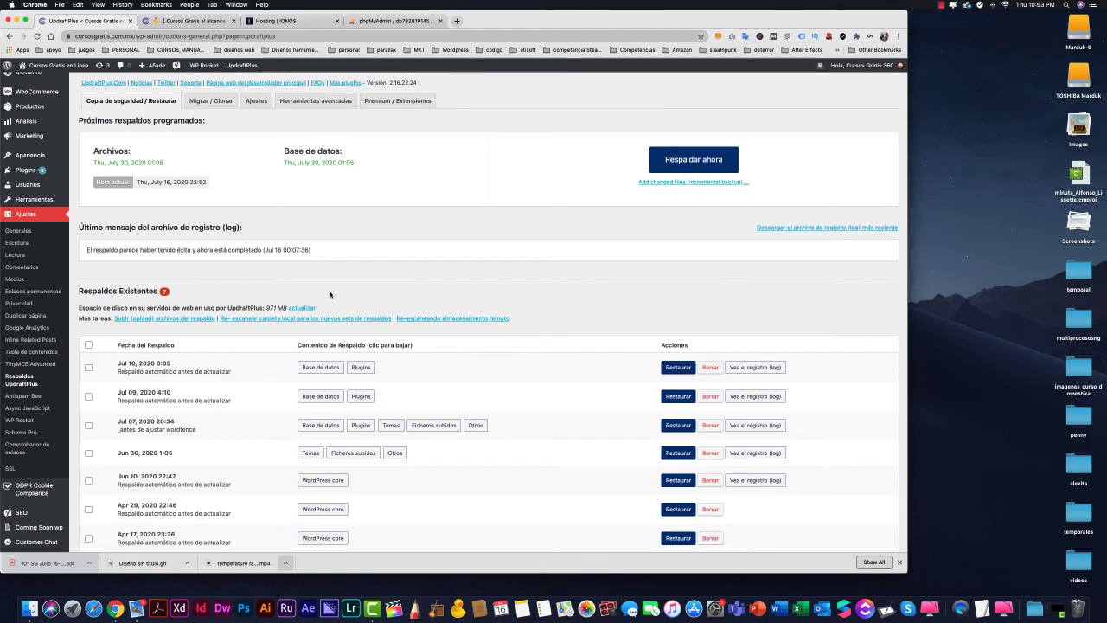
{"action": "scroll", "coordinate": [429, 281], "scroll_direction": "down", "scroll_amount": 3}
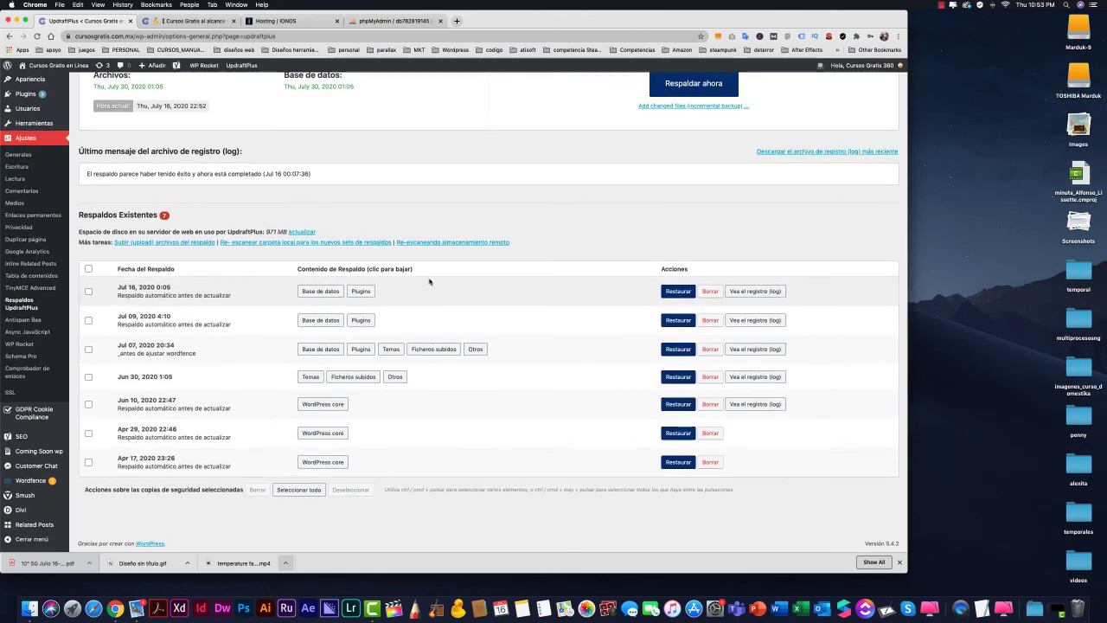
{"action": "scroll", "coordinate": [429, 281], "scroll_direction": "up", "scroll_amount": 10}
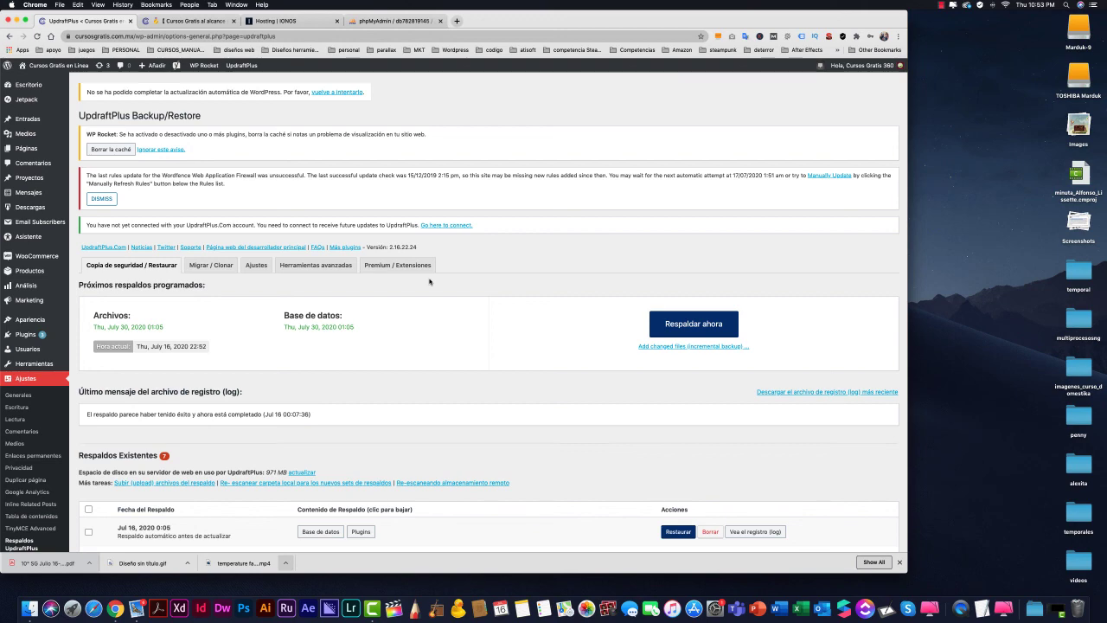
{"action": "scroll", "coordinate": [429, 281], "scroll_direction": "down", "scroll_amount": 5}
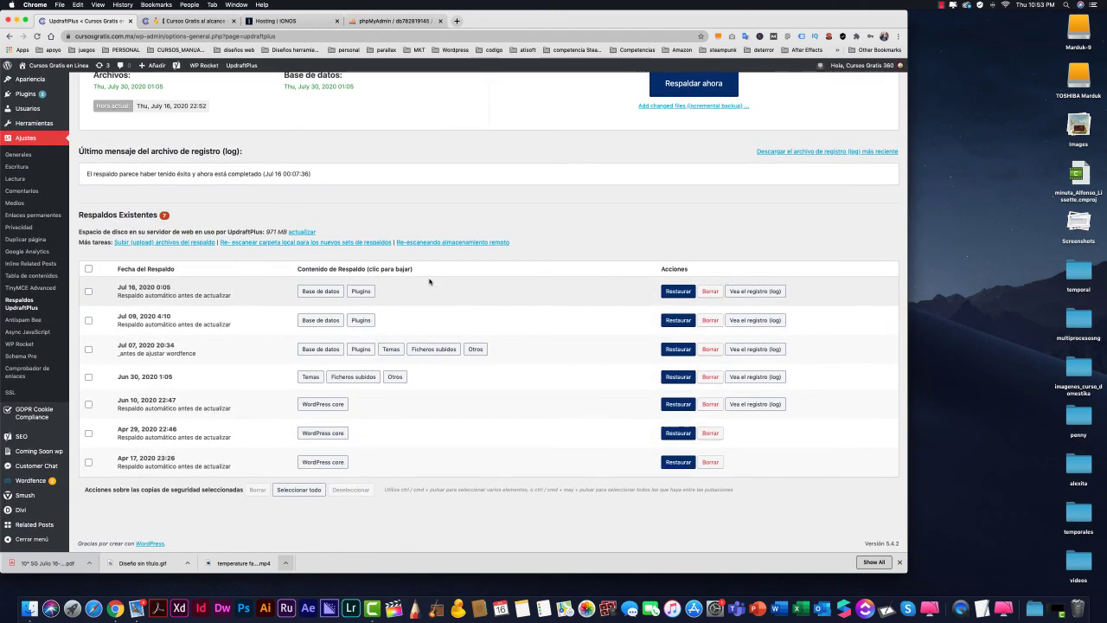
{"action": "scroll", "coordinate": [429, 281], "scroll_direction": "up", "scroll_amount": 1}
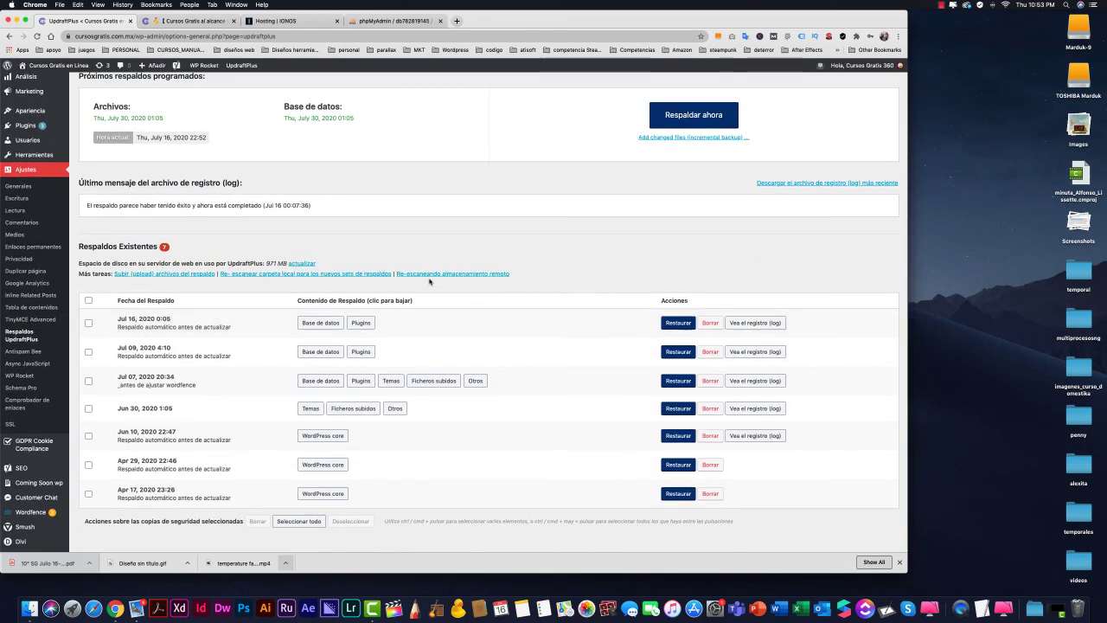